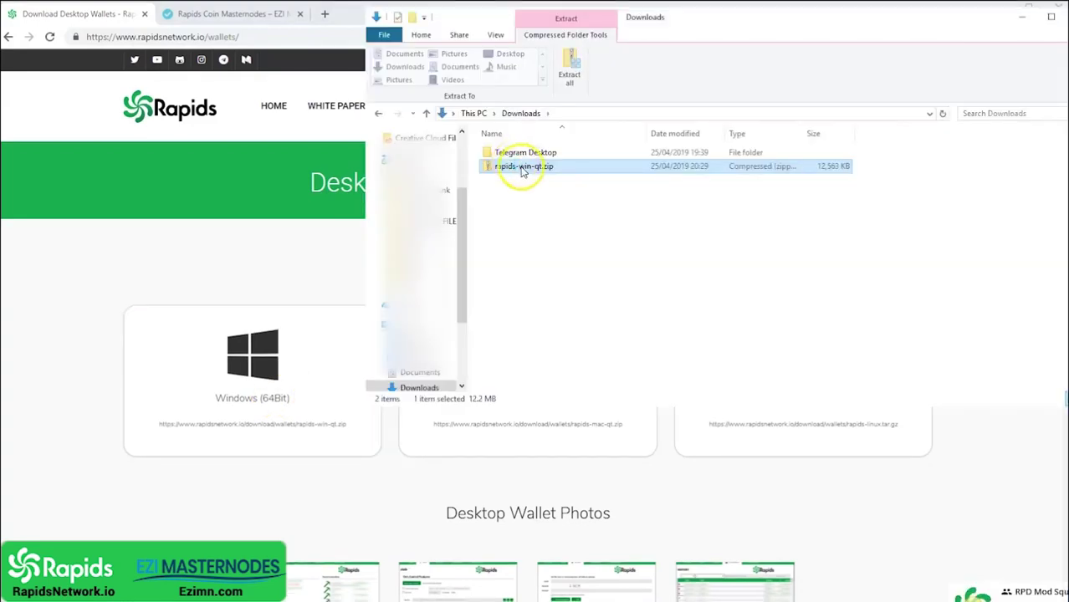
Extract rapids-win-qt.zip into the default rapids-win-qt folder inside Downloads.
right_click(522, 169)
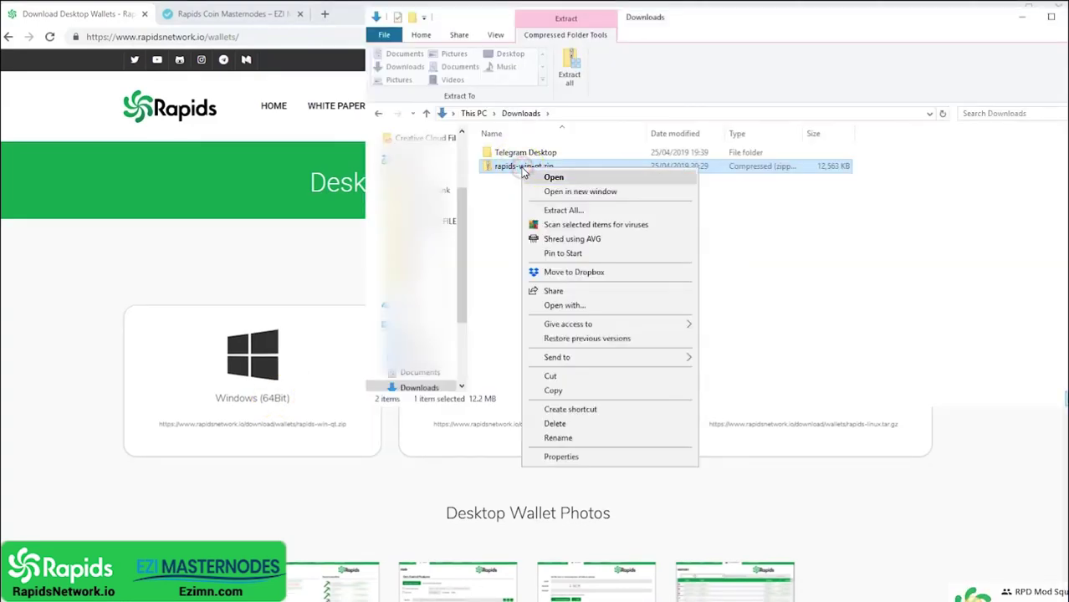
click(553, 210)
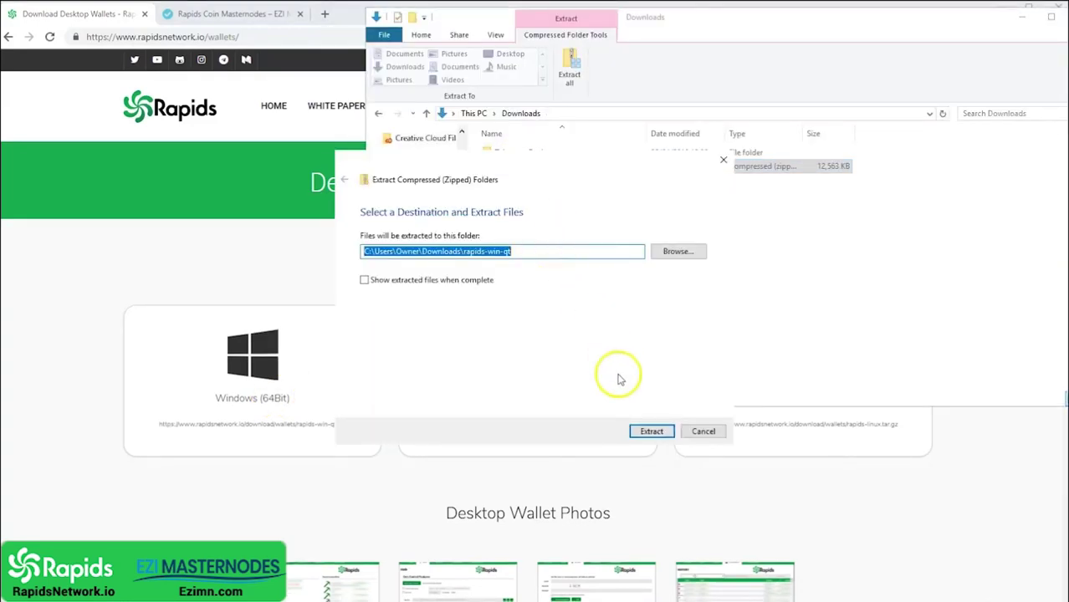
click(652, 432)
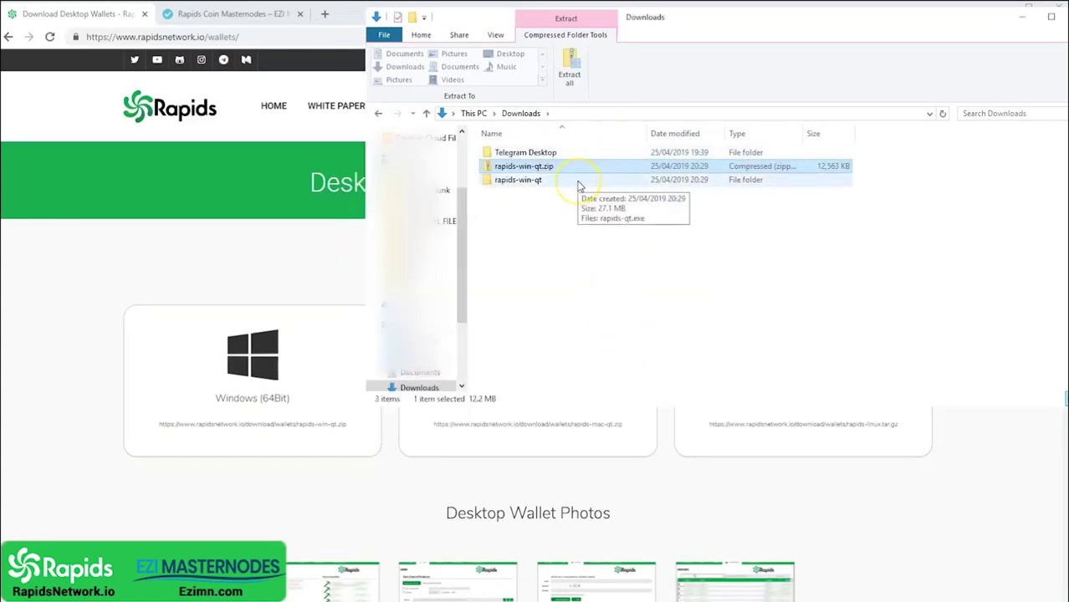
Launch rapids-qt.exe from the extracted folder and allow it to run despite the Windows SmartScreen block.
click(341, 11)
click(1006, 9)
double_click(463, 187)
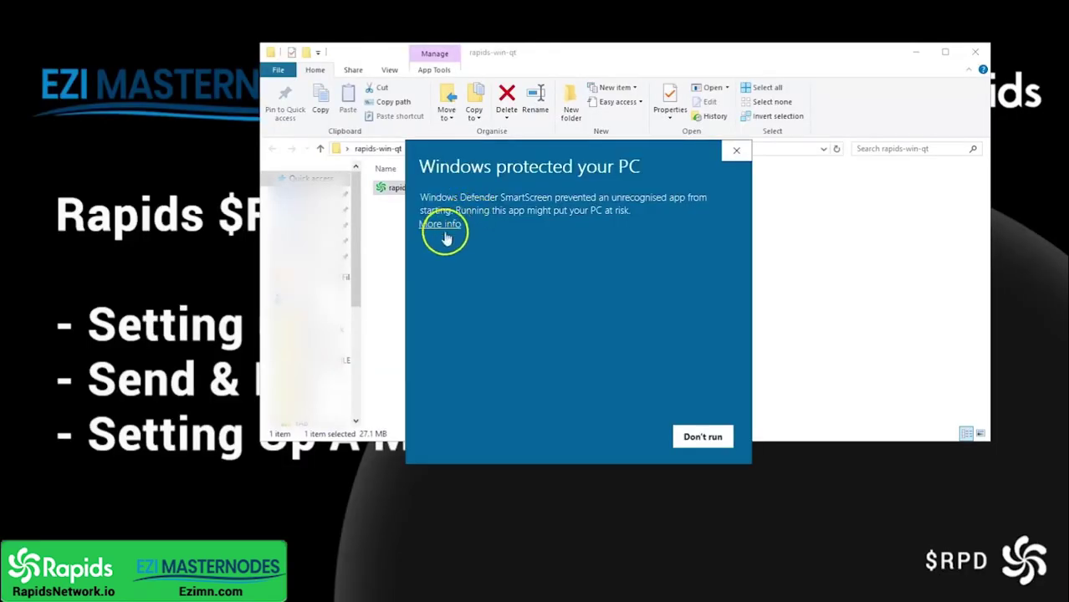
click(440, 225)
click(623, 437)
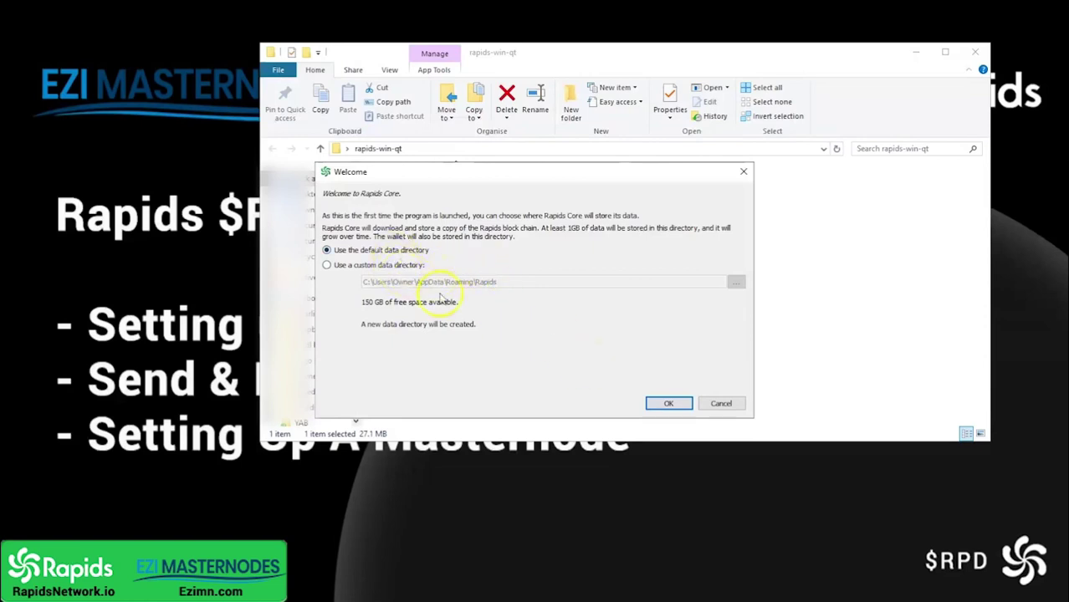
Accept the default data directory for Rapids Core, reposition the wallet window and close the rapids-win-qt folder window.
click(657, 403)
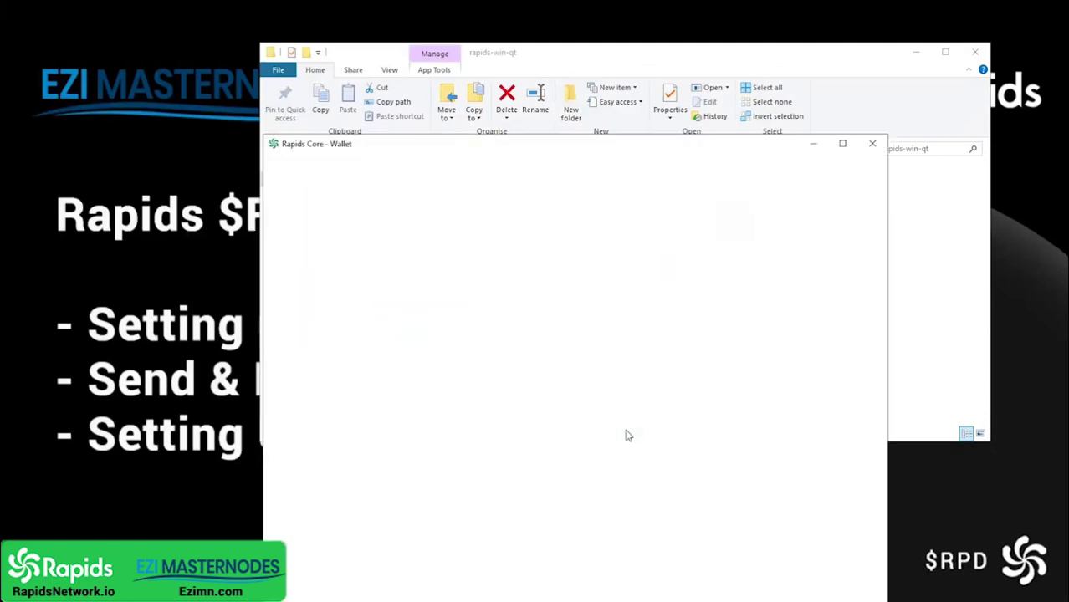
drag(572, 150, 528, 64)
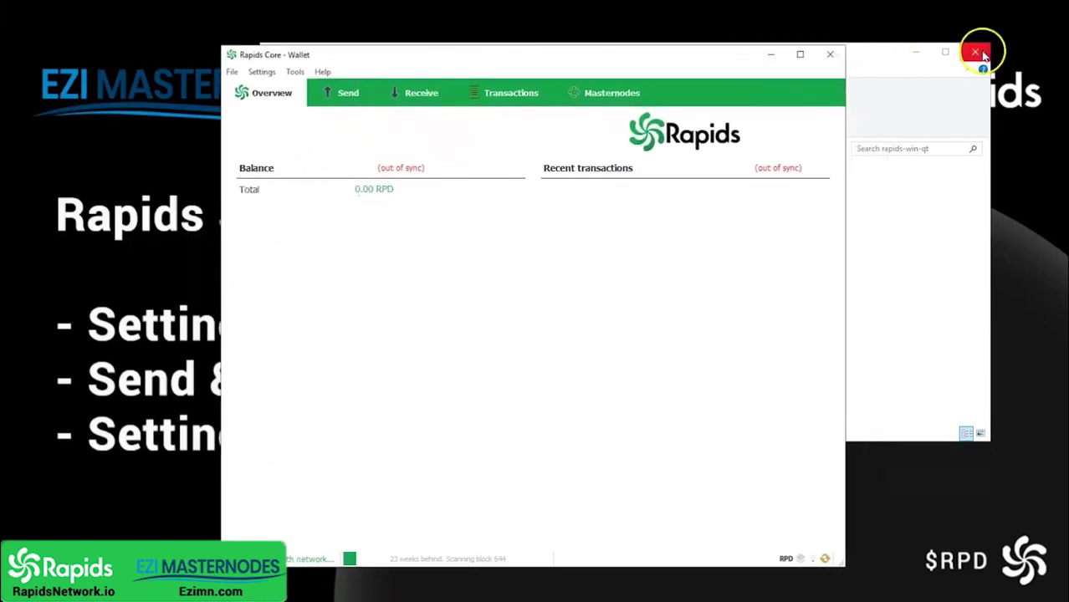
click(983, 54)
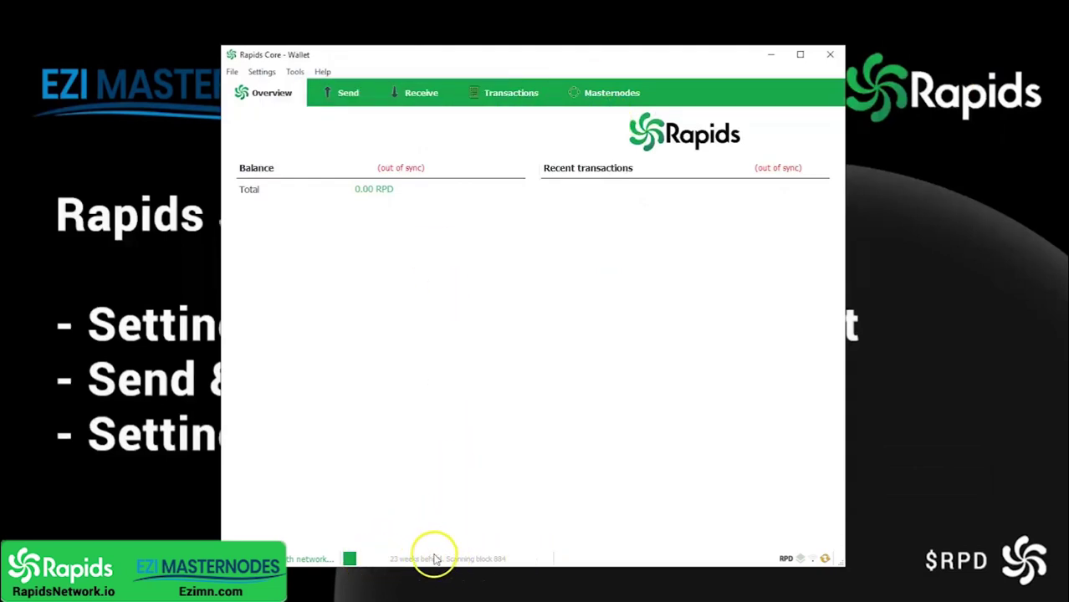
mouse_move(504, 559)
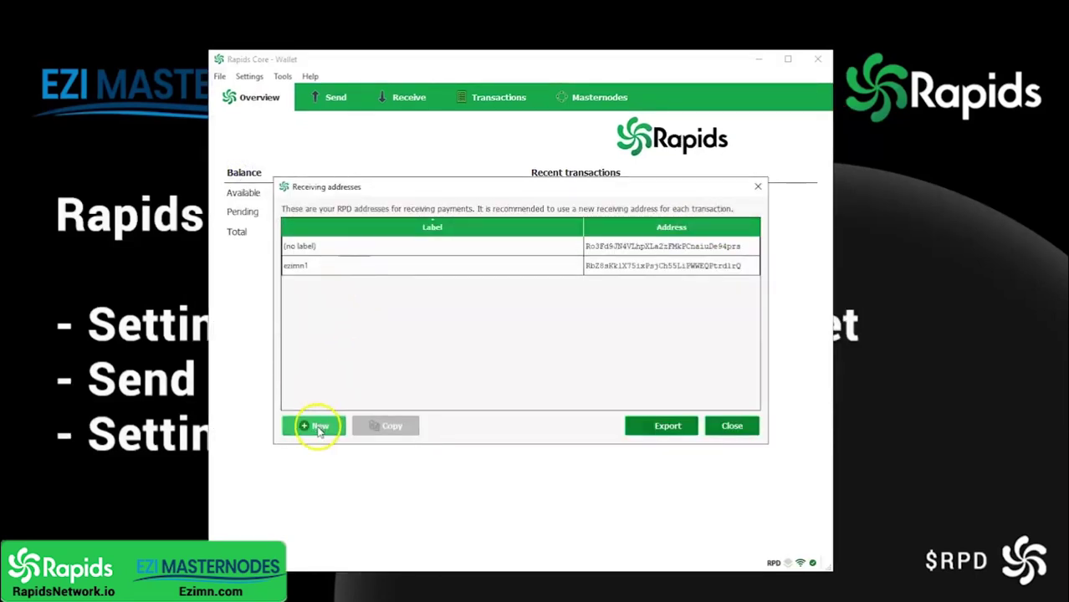
Create two new receiving addresses labelled ezimn2 and ezimn3.
click(319, 429)
click(431, 362)
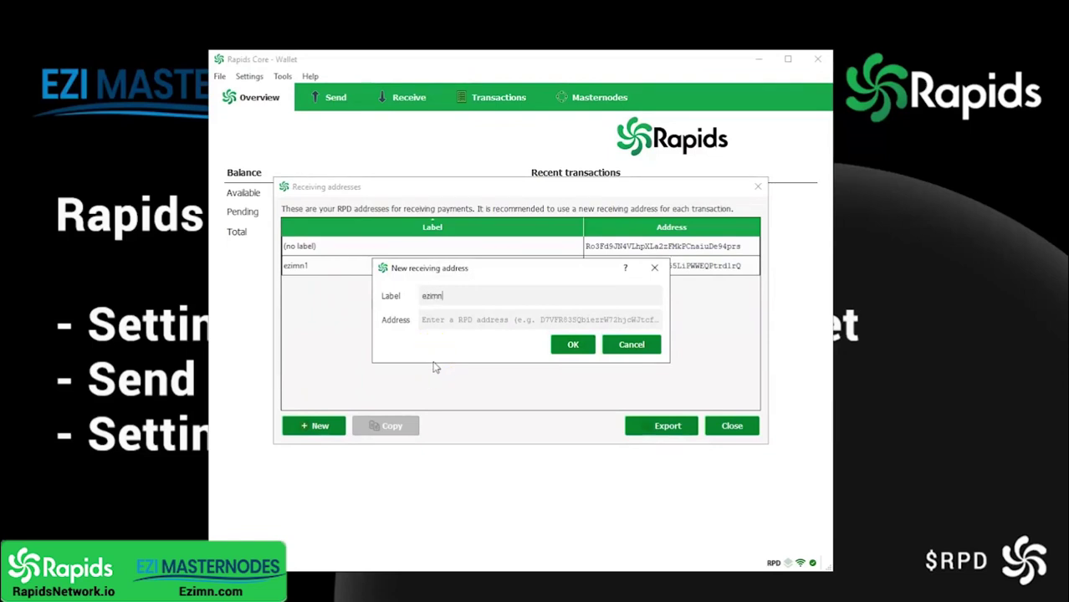
click(573, 344)
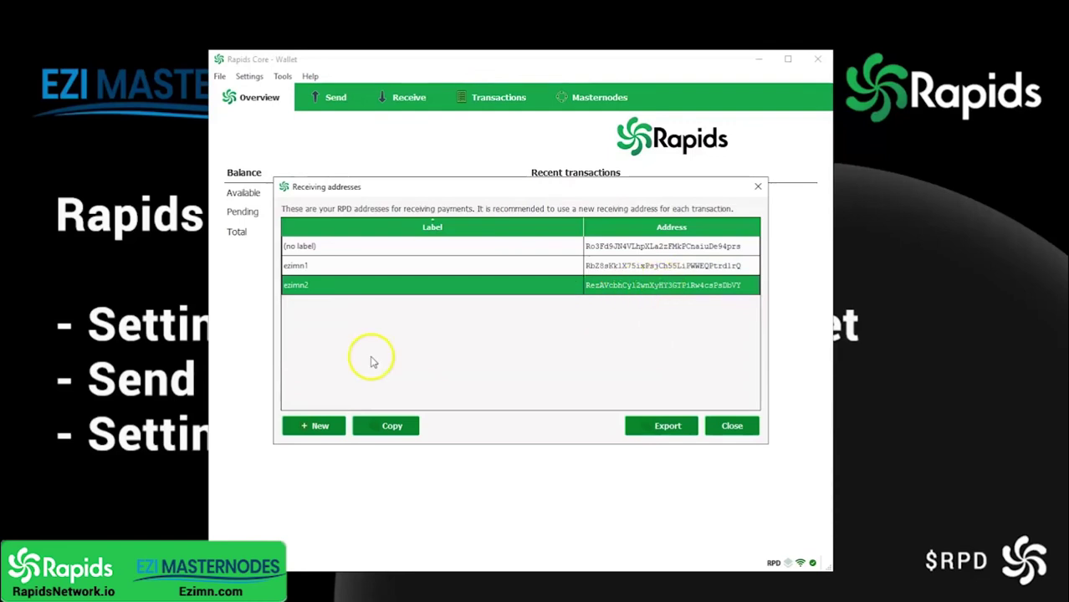
click(311, 426)
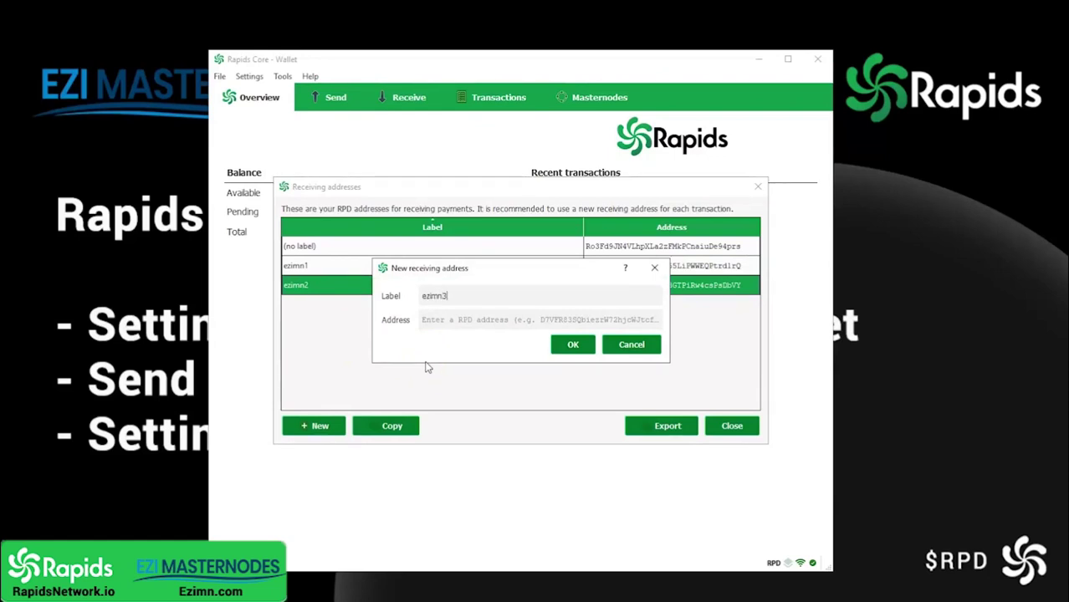
click(573, 344)
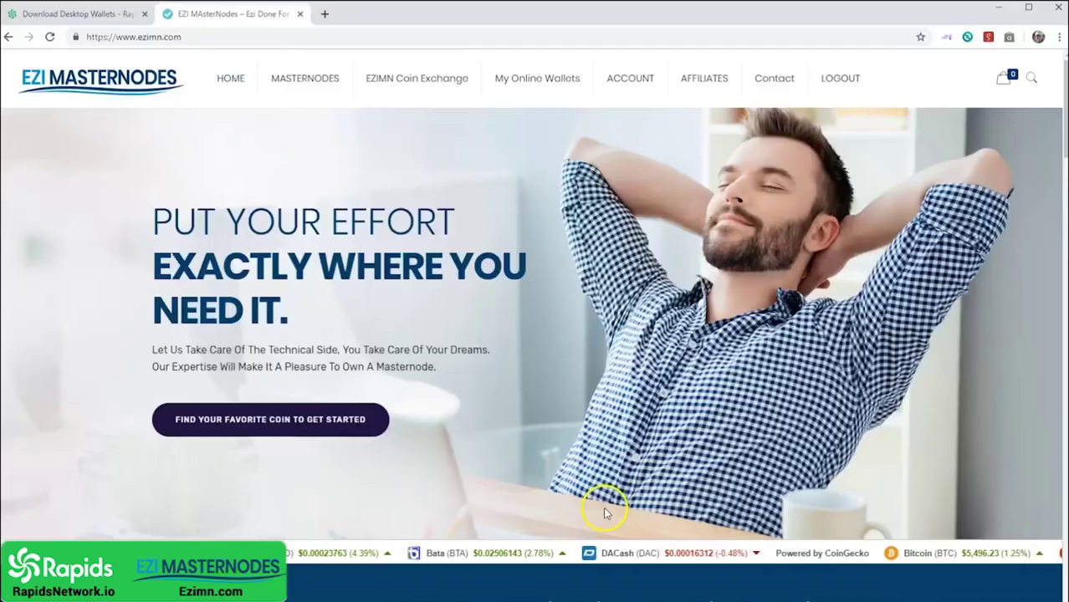
Open My Online Wallets on the EZI Masternodes site and choose Rapidscoin as the coin.
click(533, 80)
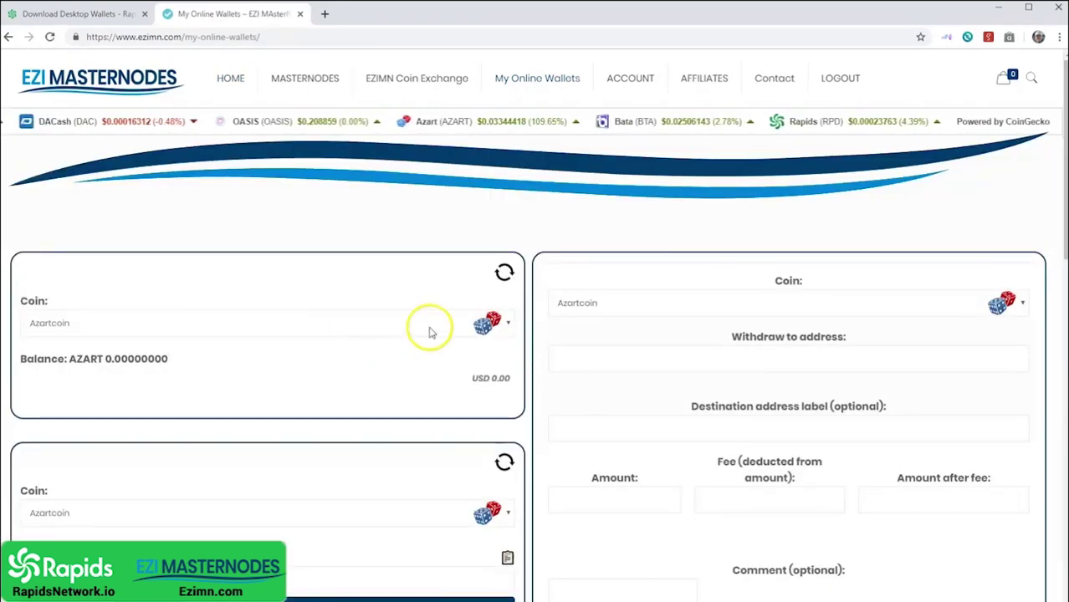
click(383, 328)
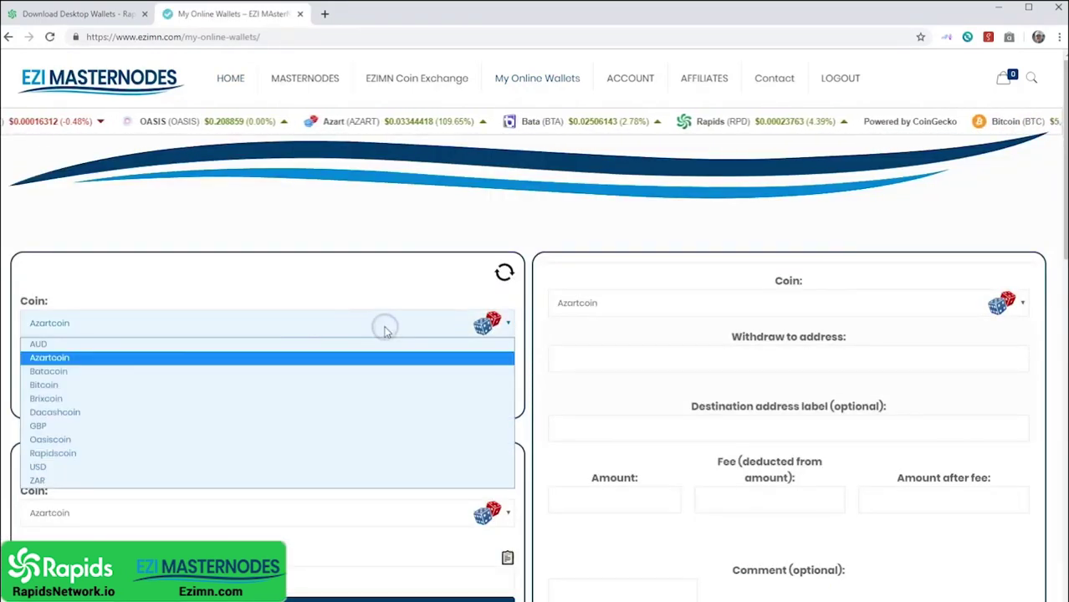
click(144, 453)
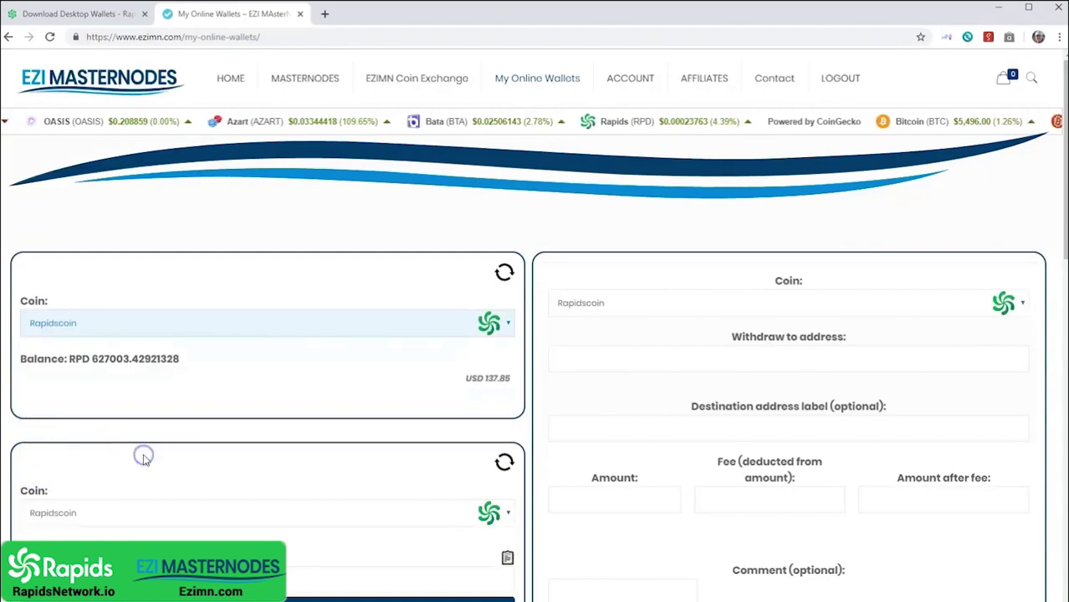
Copy the Rapidscoin deposit address of the online wallet.
scroll(143, 458, down, 1)
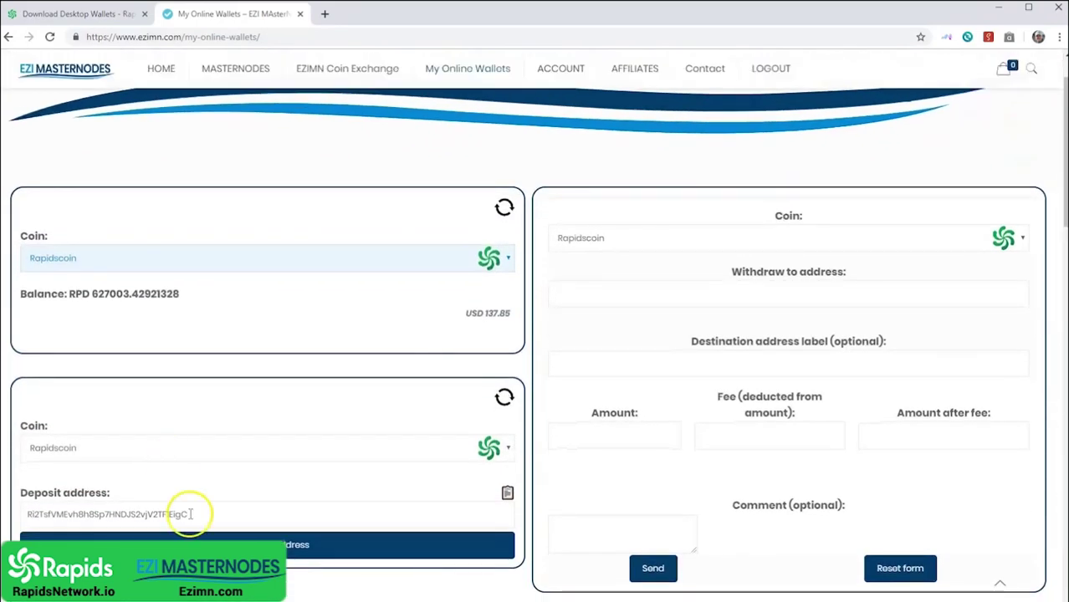
drag(187, 511, 22, 513)
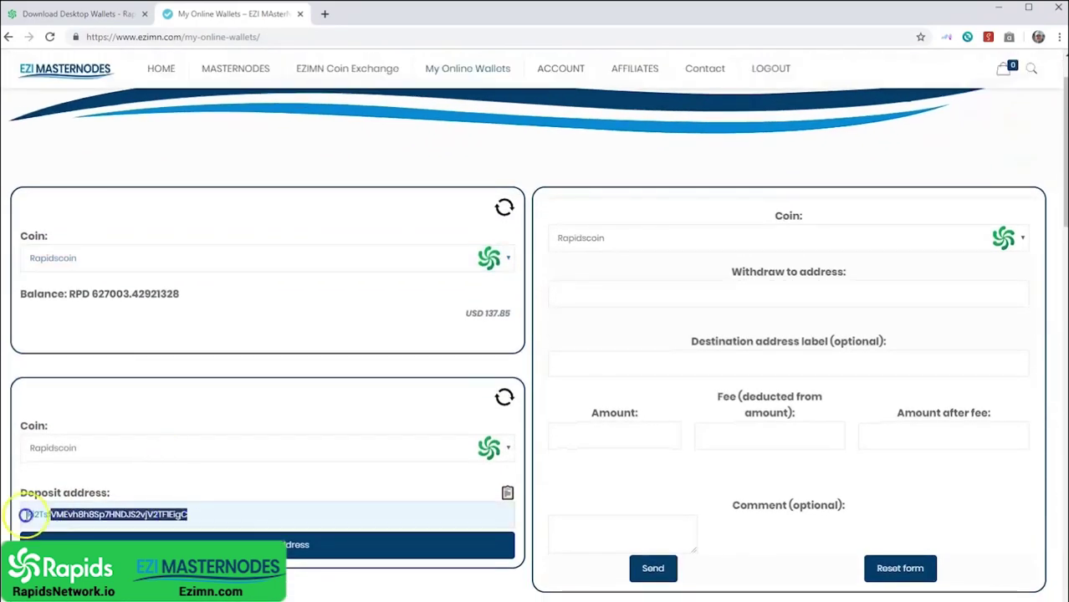
right_click(57, 509)
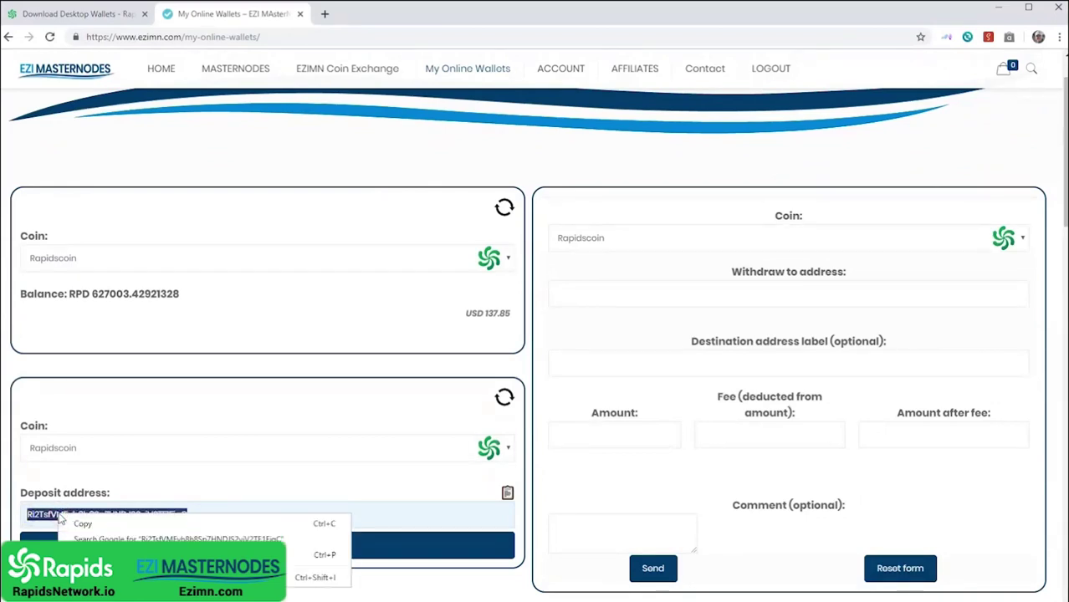
click(82, 521)
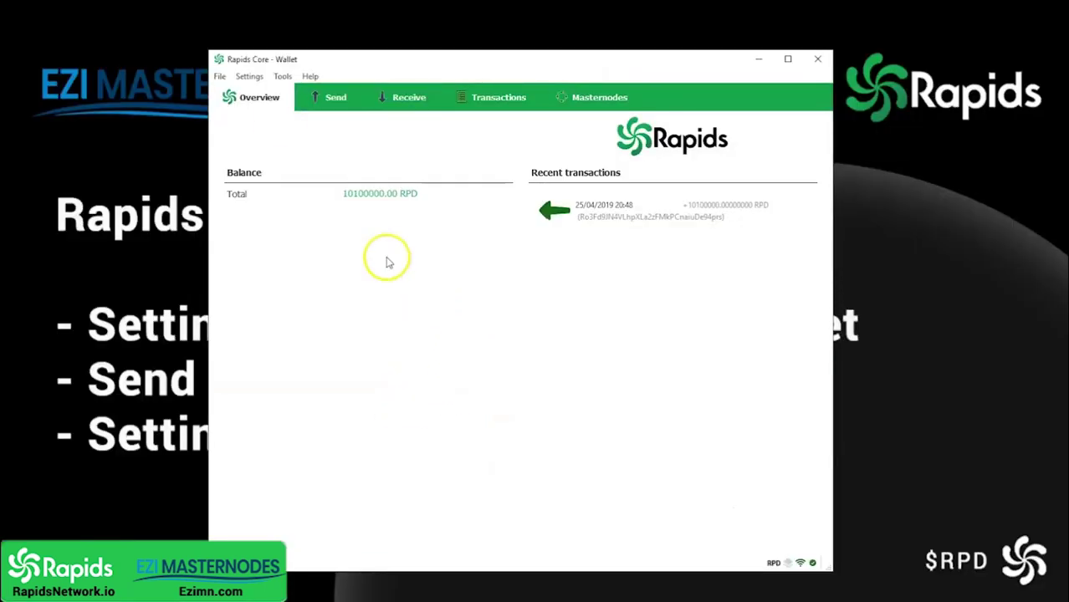
Open the Rapids Core wallet configuration file with Notepad, keeping it as the default app for .conf files.
click(283, 77)
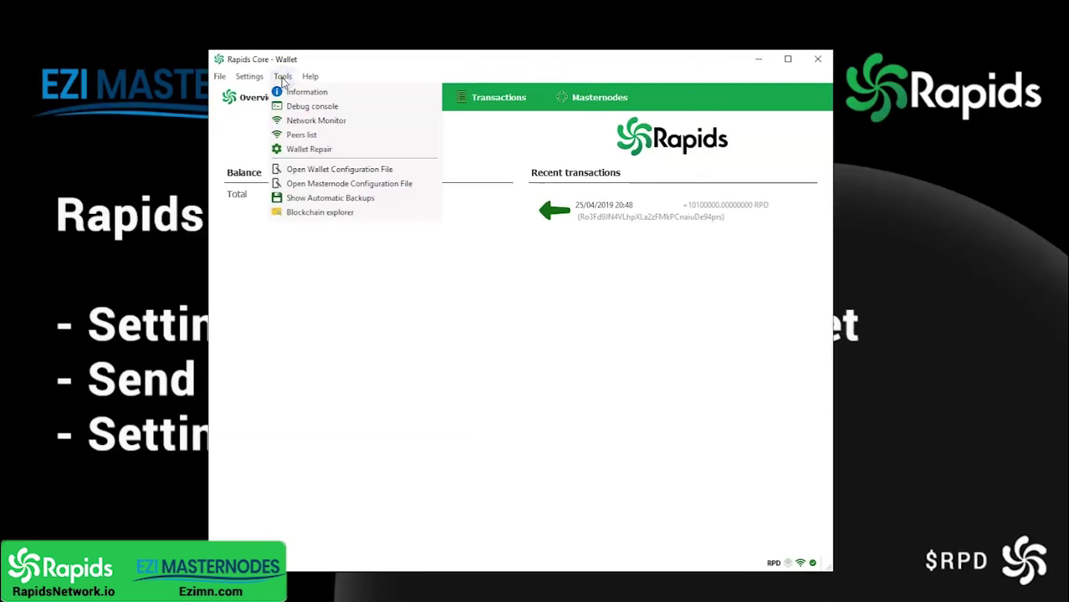
click(301, 170)
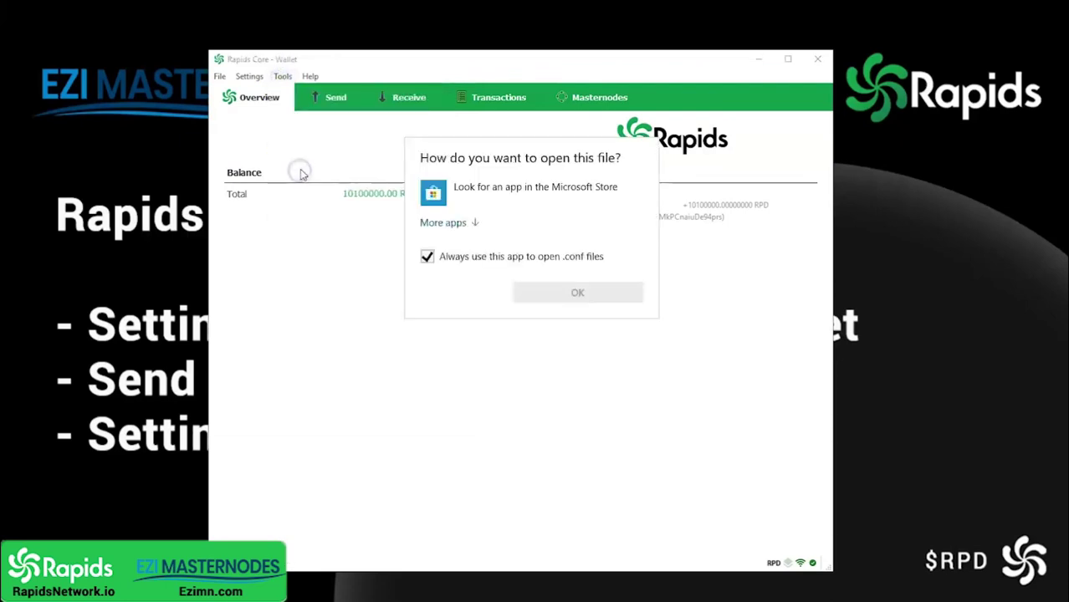
click(471, 224)
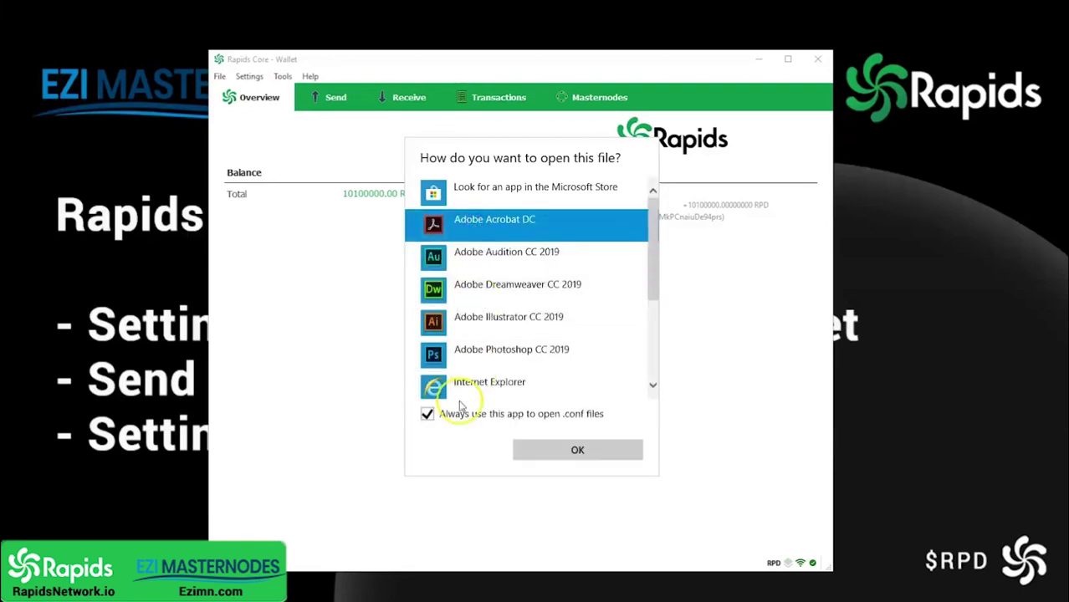
drag(646, 267, 652, 348)
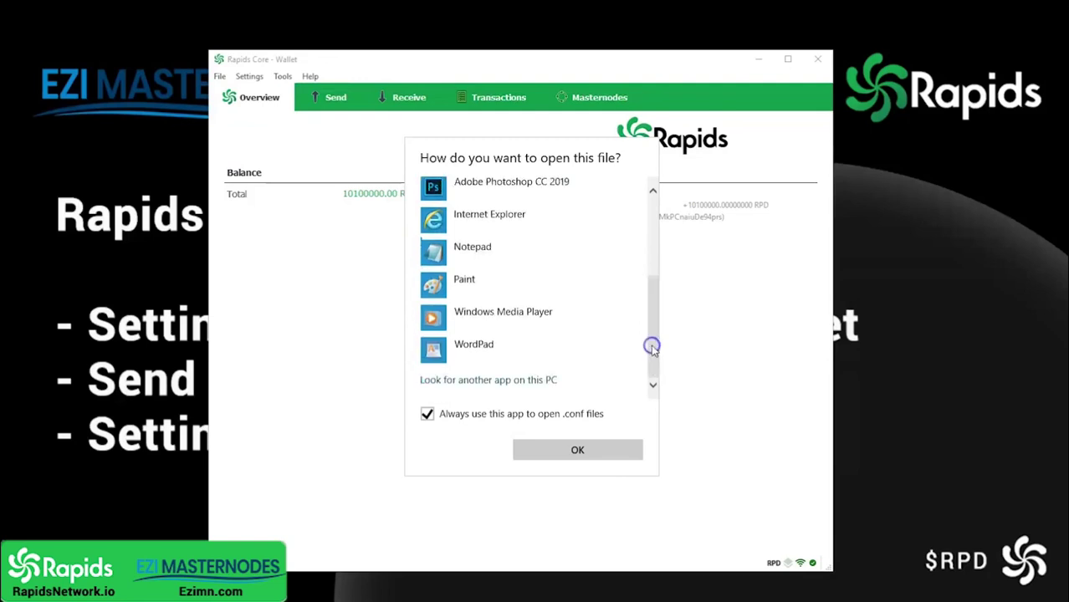
click(467, 252)
click(544, 452)
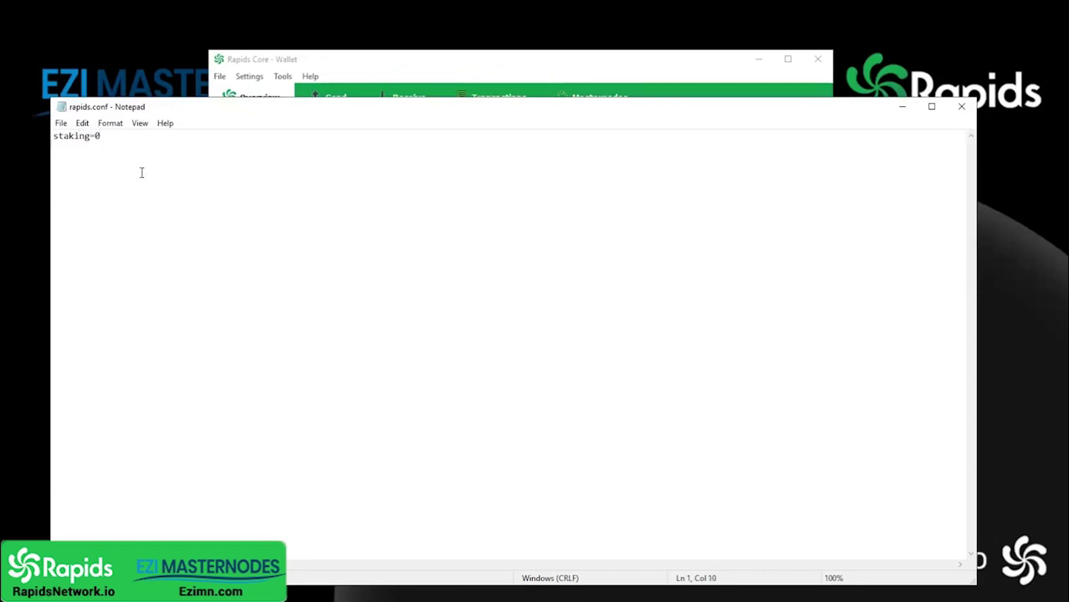
Save rapids.conf with the line staking=0 and exit Notepad.
click(61, 123)
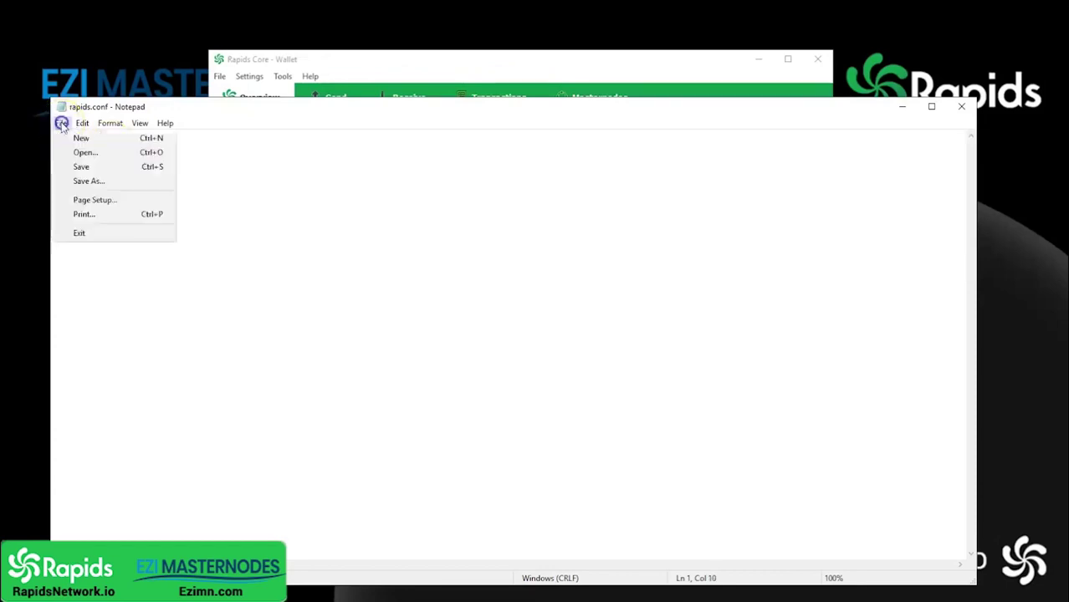
click(84, 166)
click(58, 123)
click(84, 235)
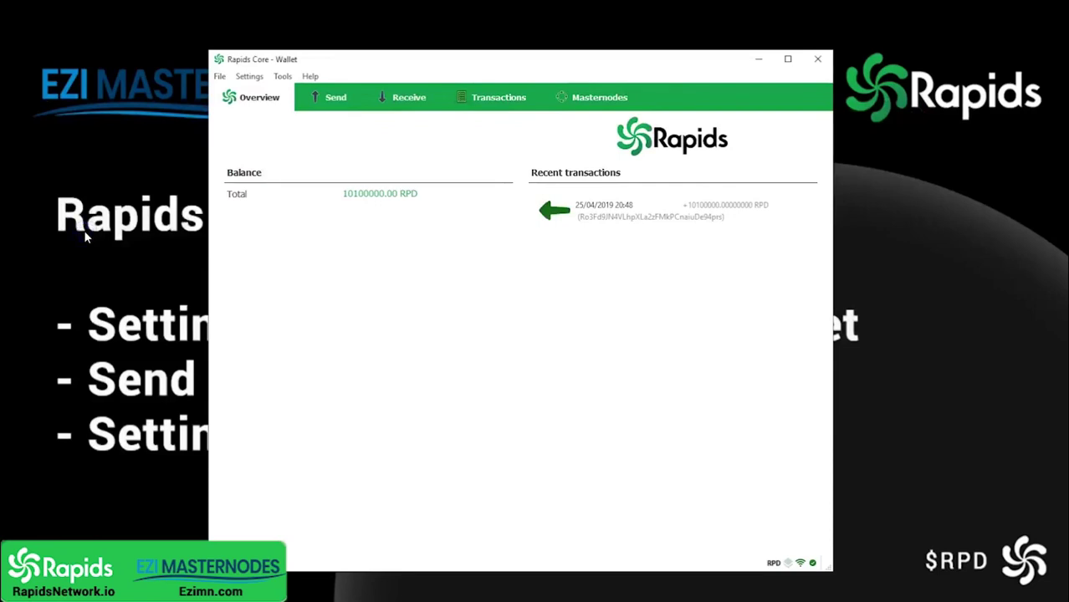
Exit the Rapids wallet, relaunch it from rapids-qt.exe and close the folder window.
click(219, 76)
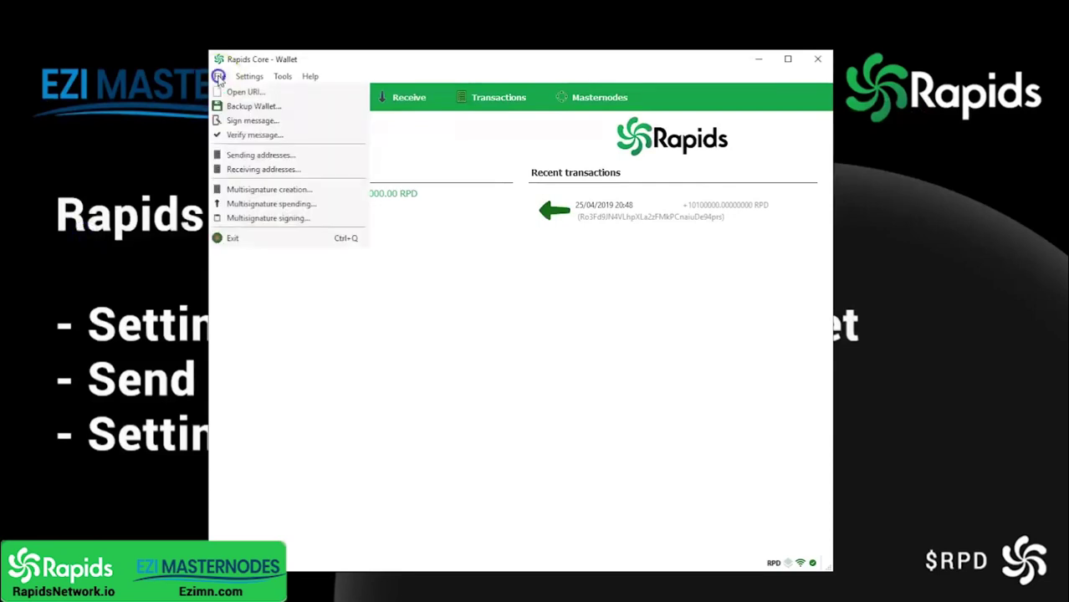
click(233, 239)
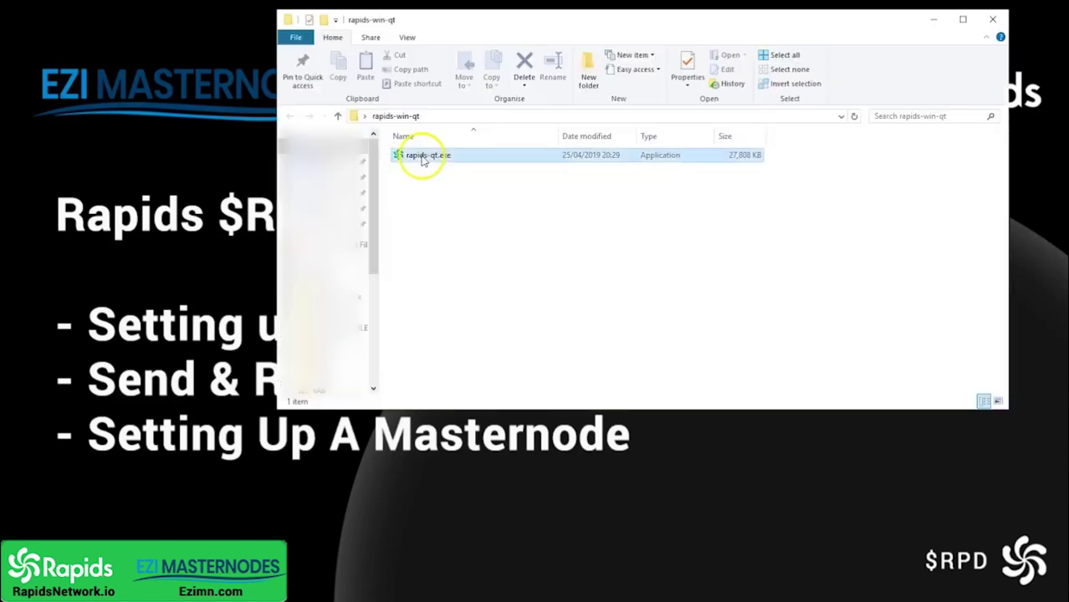
double_click(423, 154)
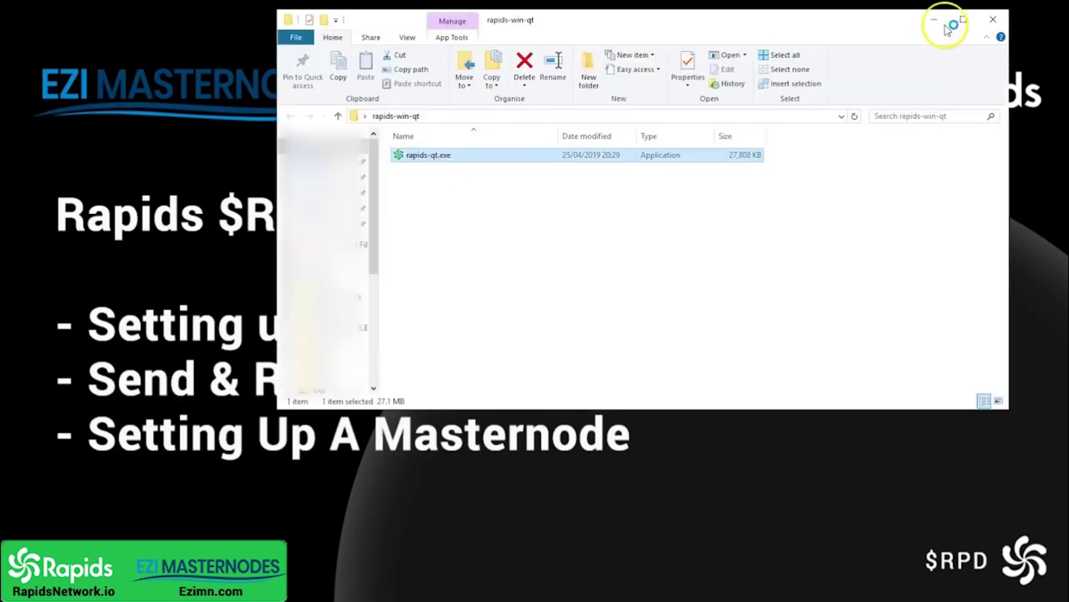
click(991, 20)
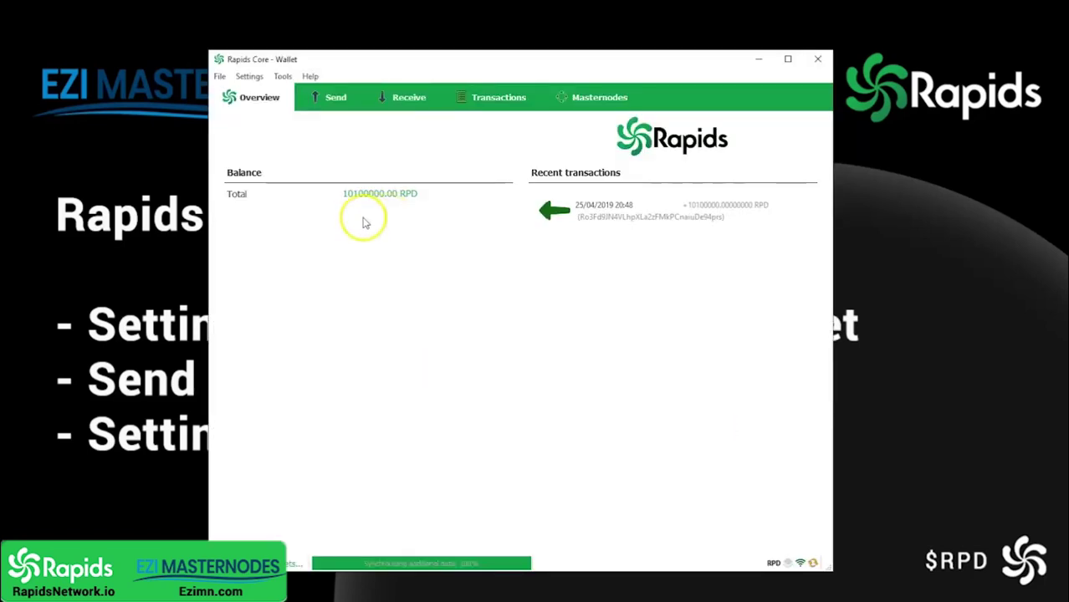
Start a new payment to the copied ezimn1 masternode address, keeping its label.
click(335, 99)
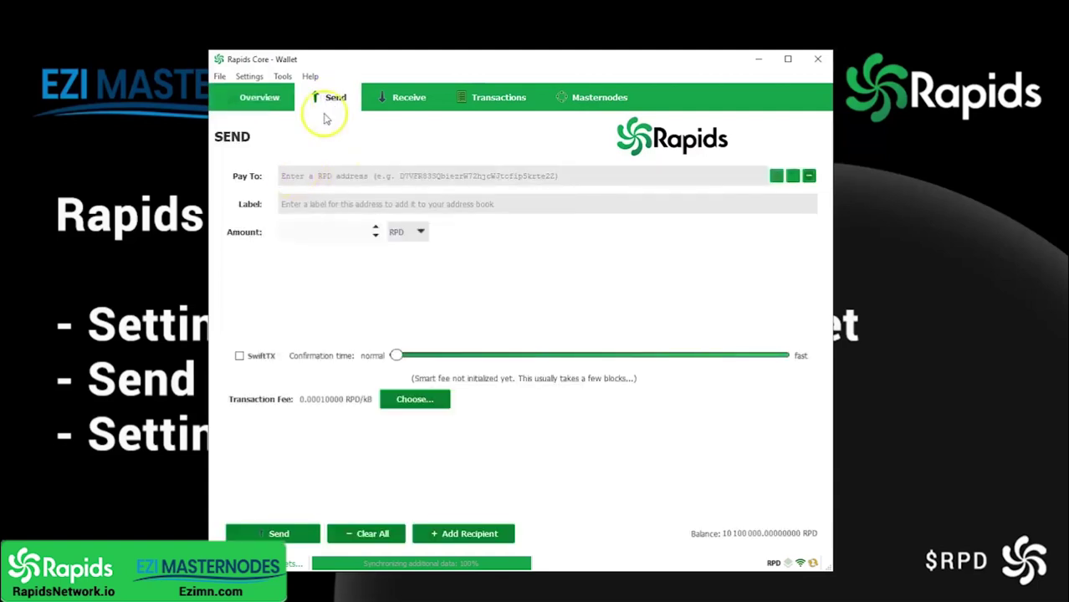
right_click(298, 177)
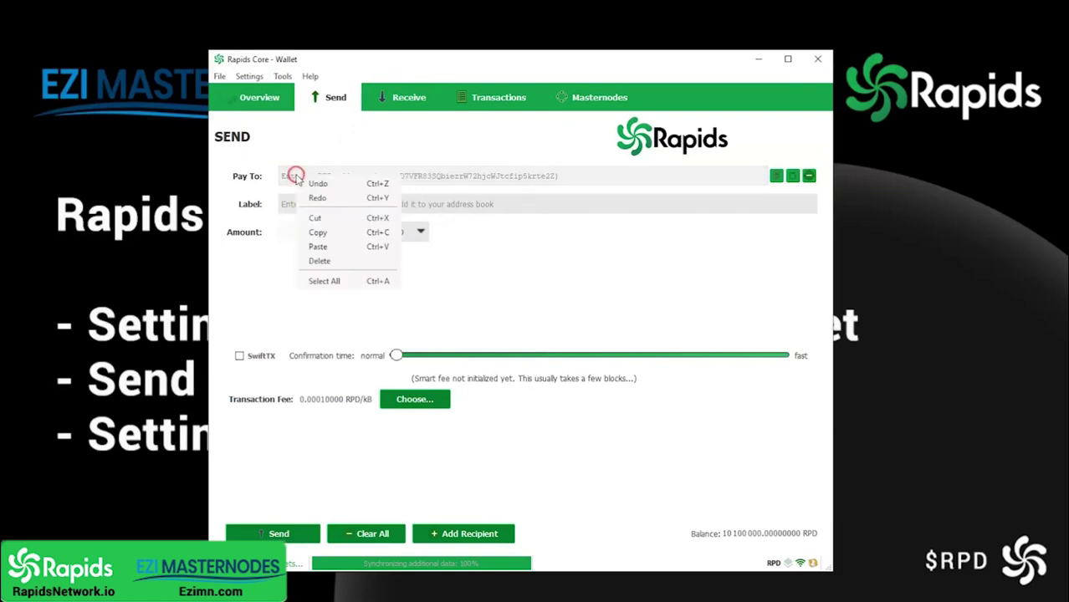
click(318, 247)
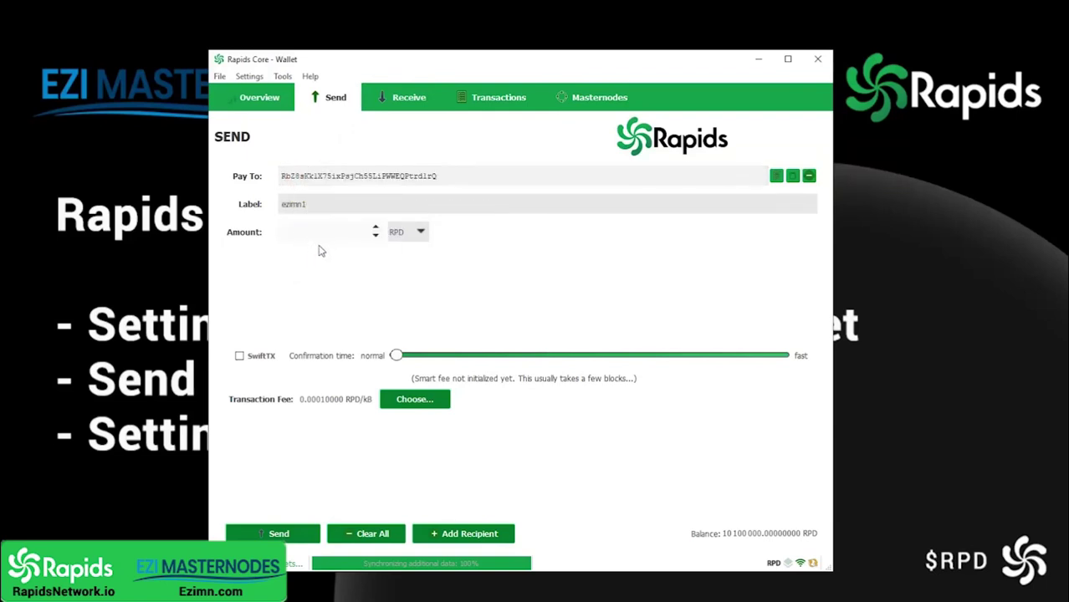
drag(308, 205, 284, 204)
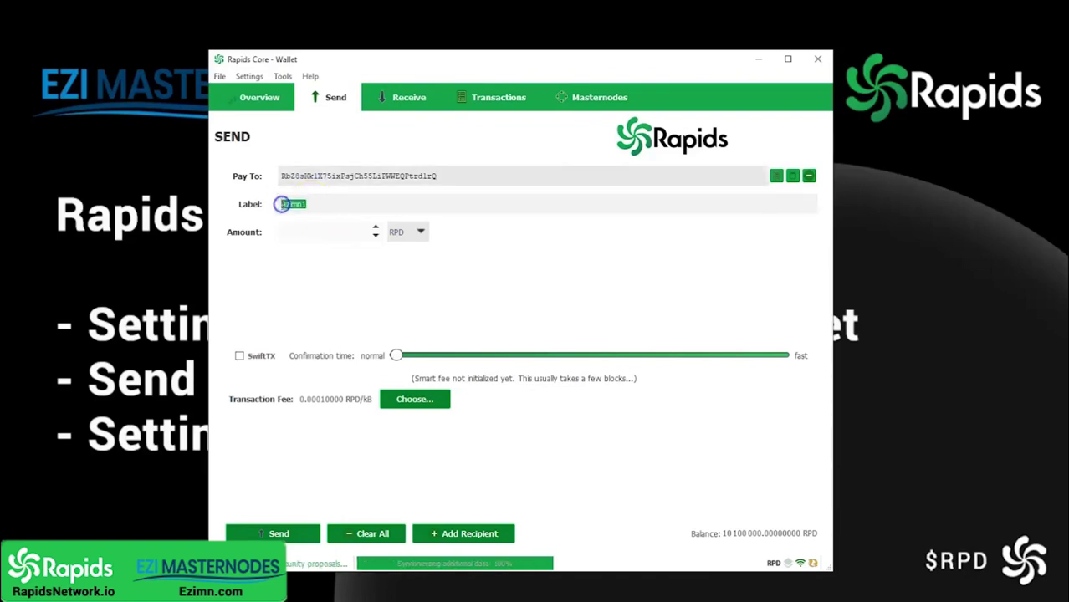
click(316, 234)
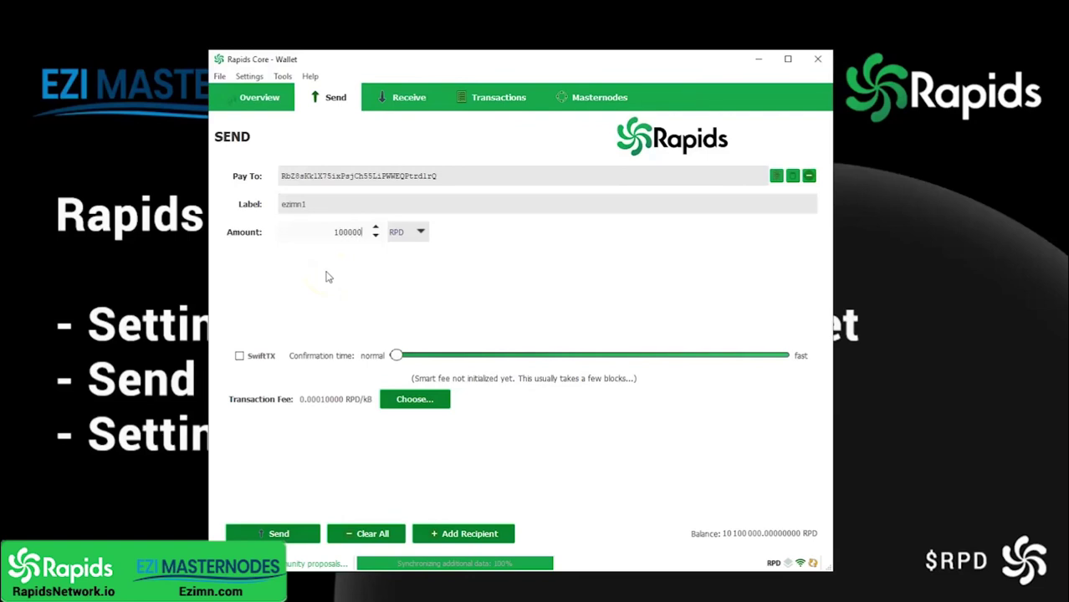
click(328, 277)
click(286, 232)
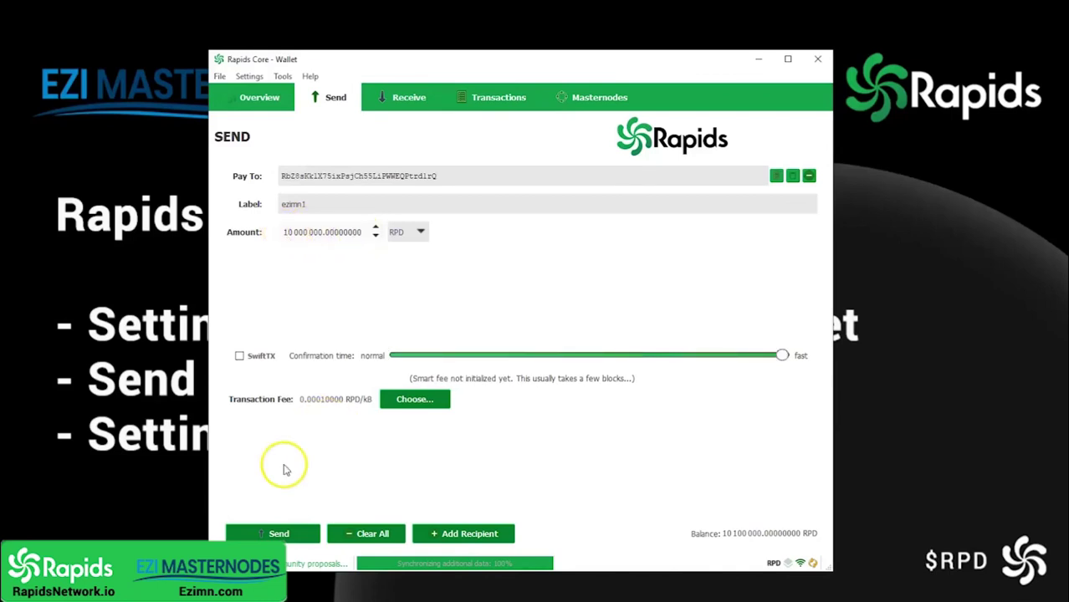
click(279, 532)
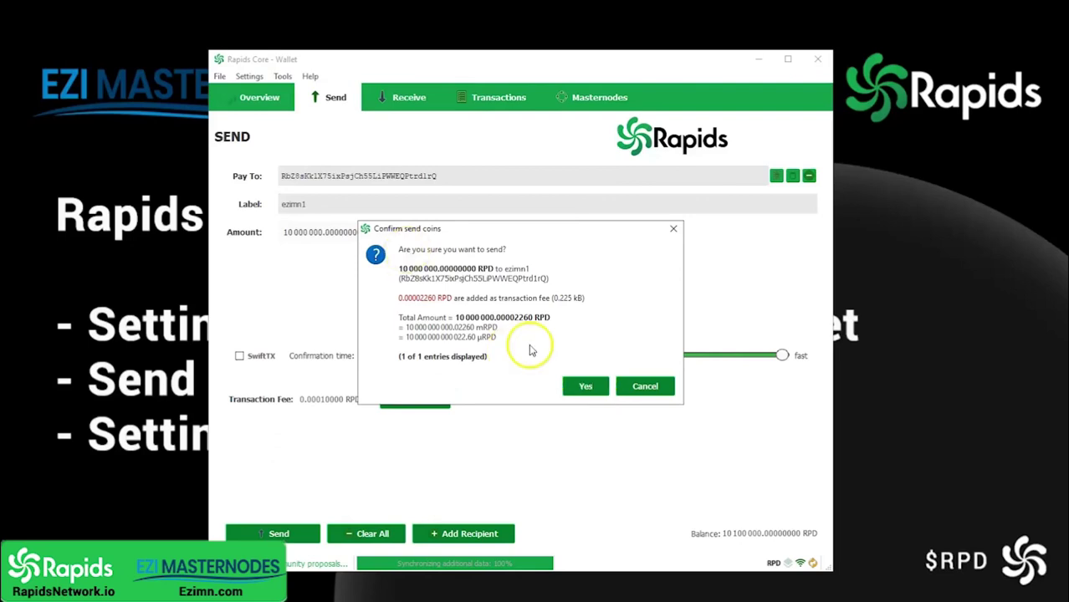
click(585, 385)
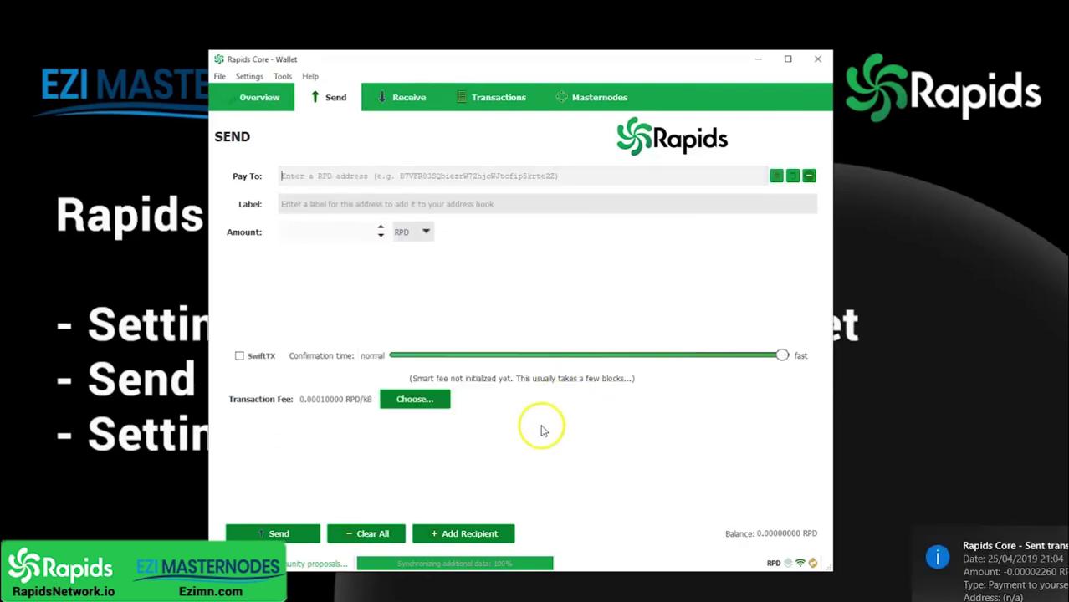
Check the confirmation status of the recent collateral payments in the wallet overview and the transaction history.
click(260, 100)
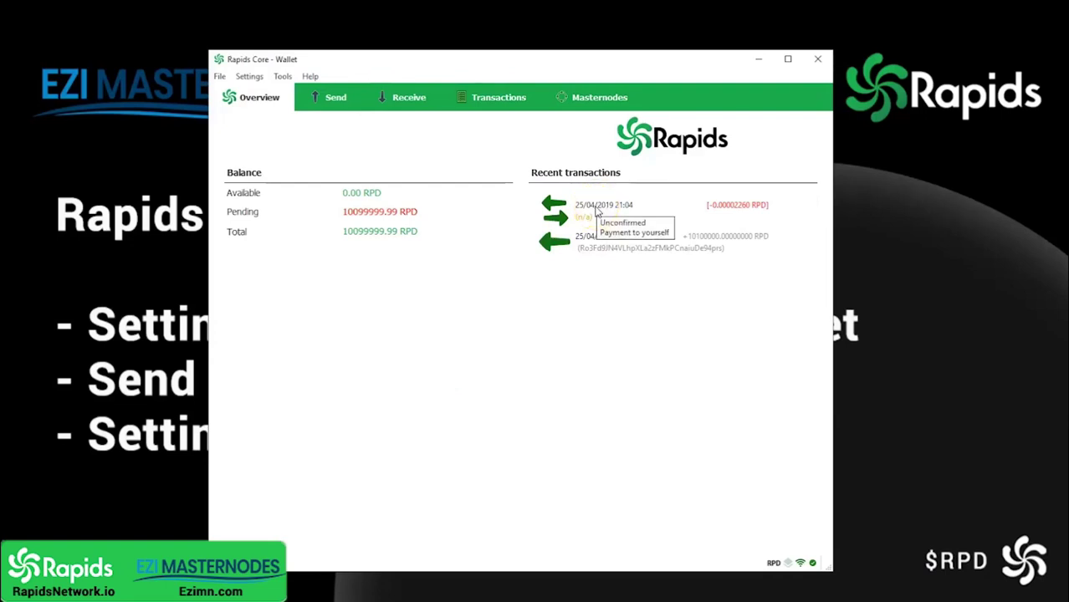
click(585, 232)
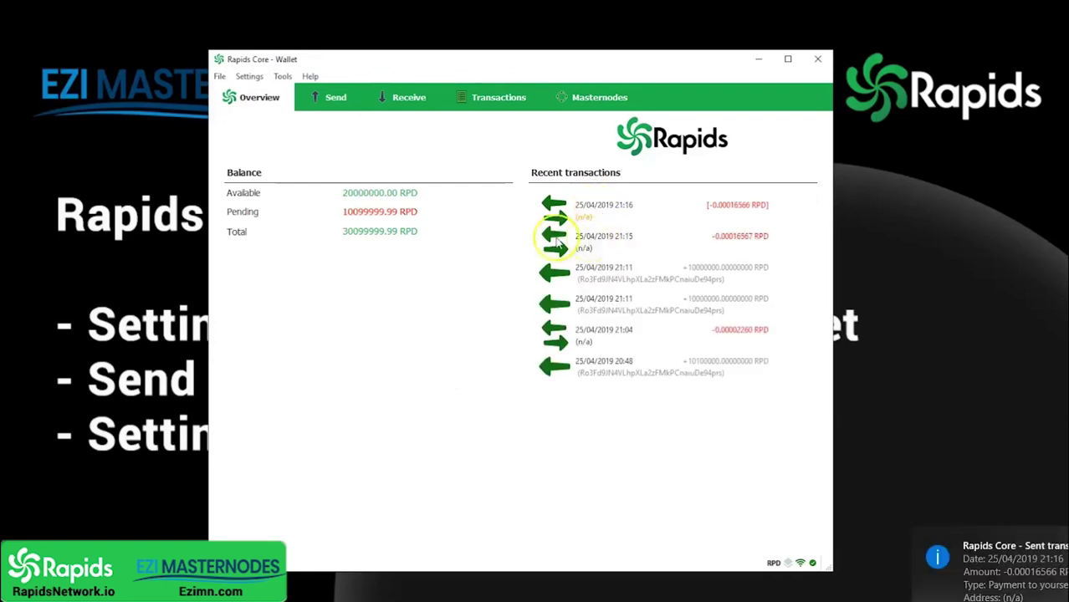
click(722, 238)
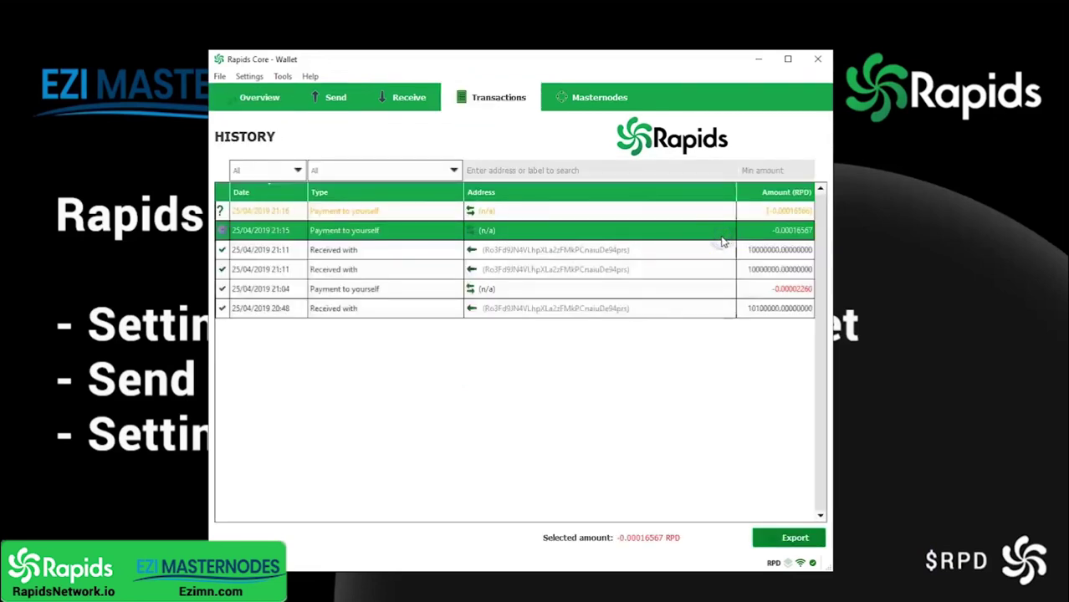
click(261, 97)
click(613, 233)
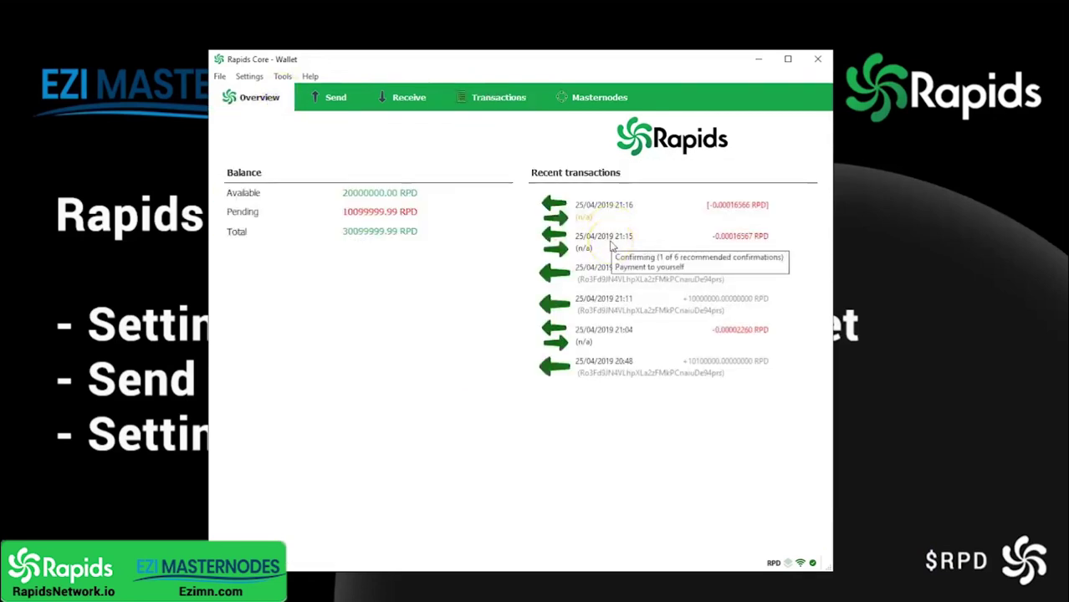
click(603, 209)
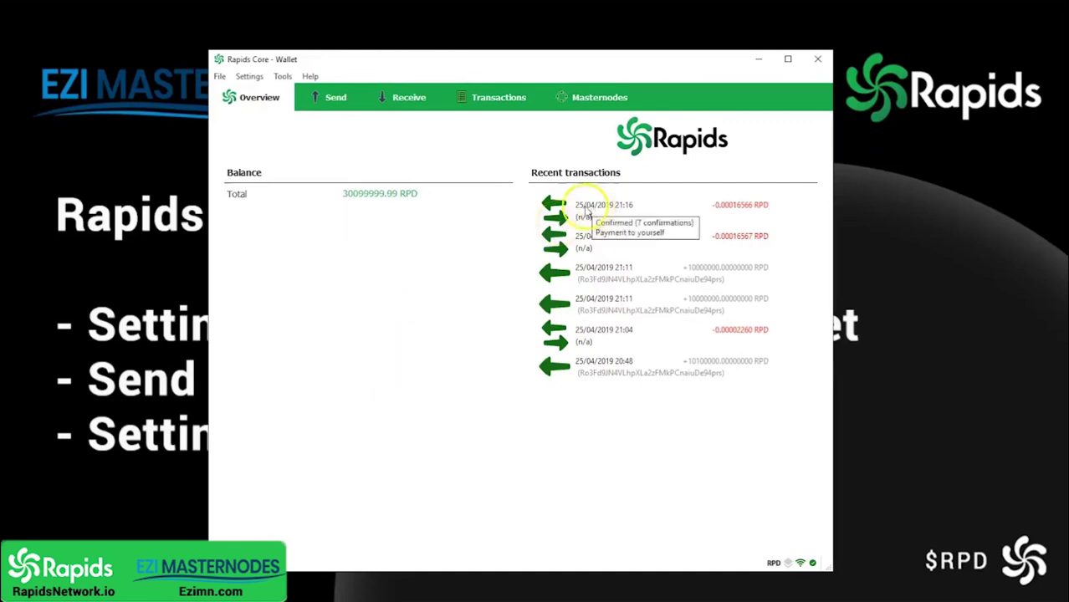
mouse_move(595, 211)
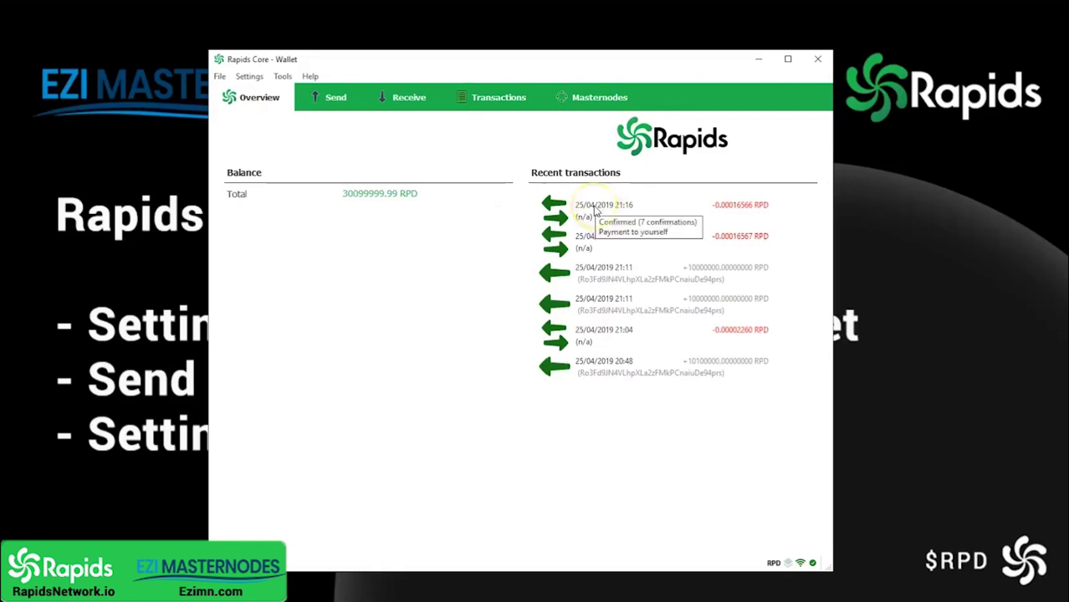
Run the command masternode outputs in the wallet's debug console.
click(283, 76)
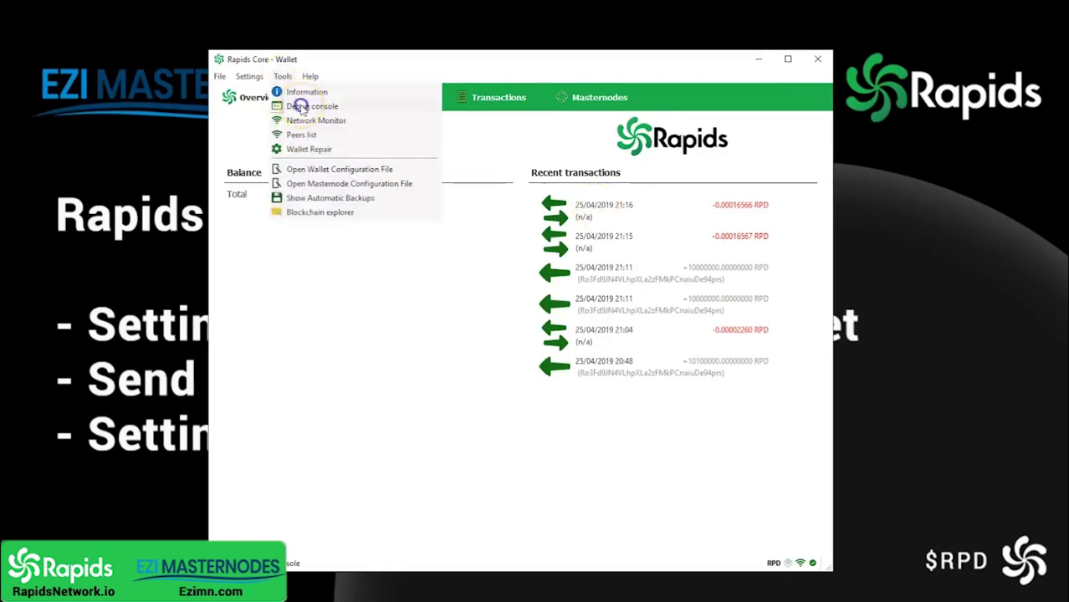
click(301, 106)
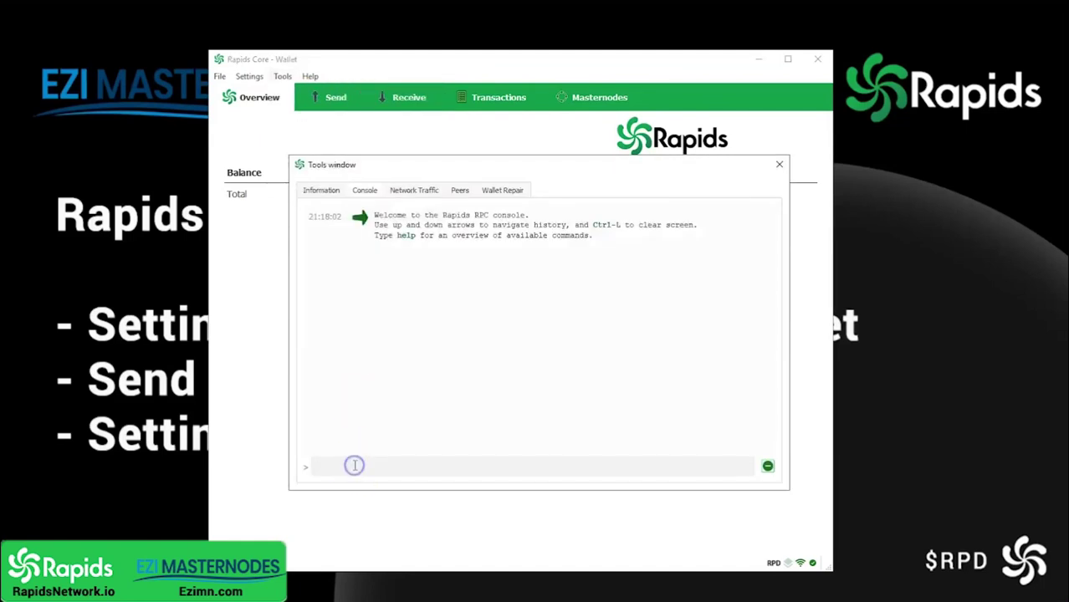
text(master)
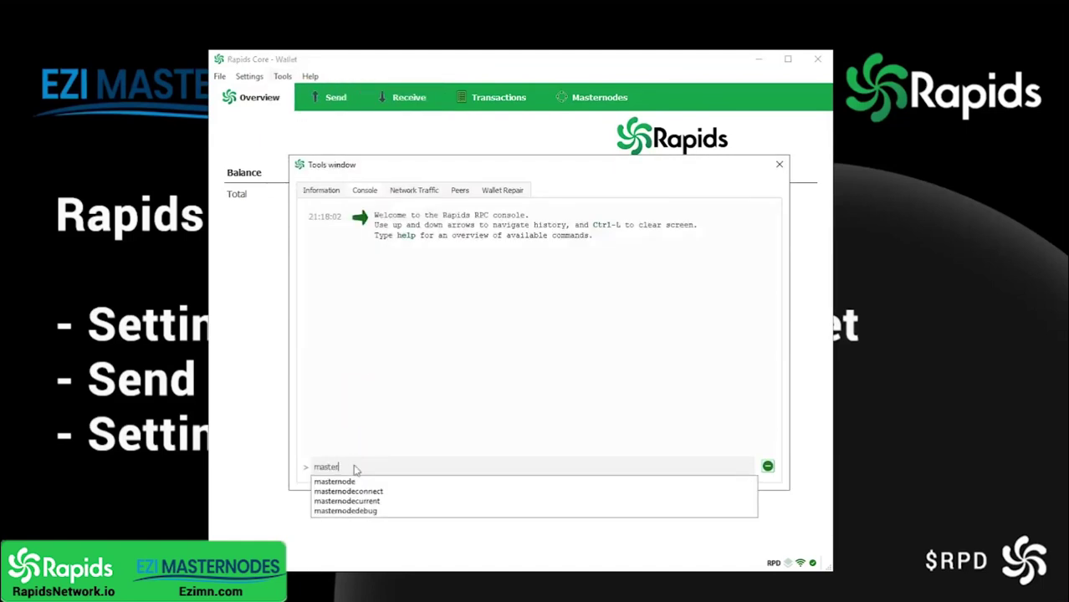
text(node outputs)
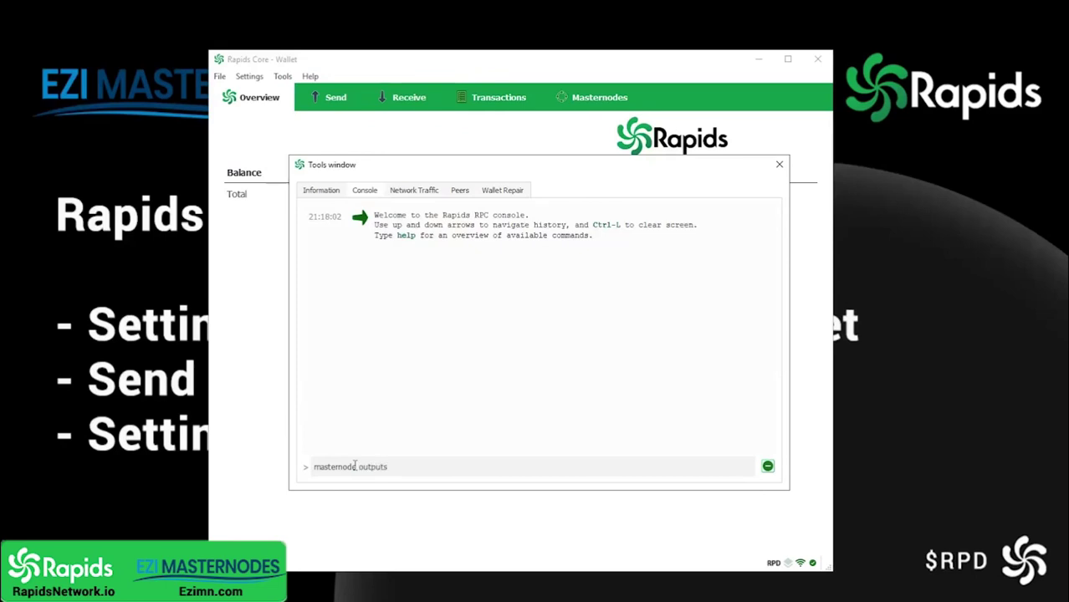
key(Return)
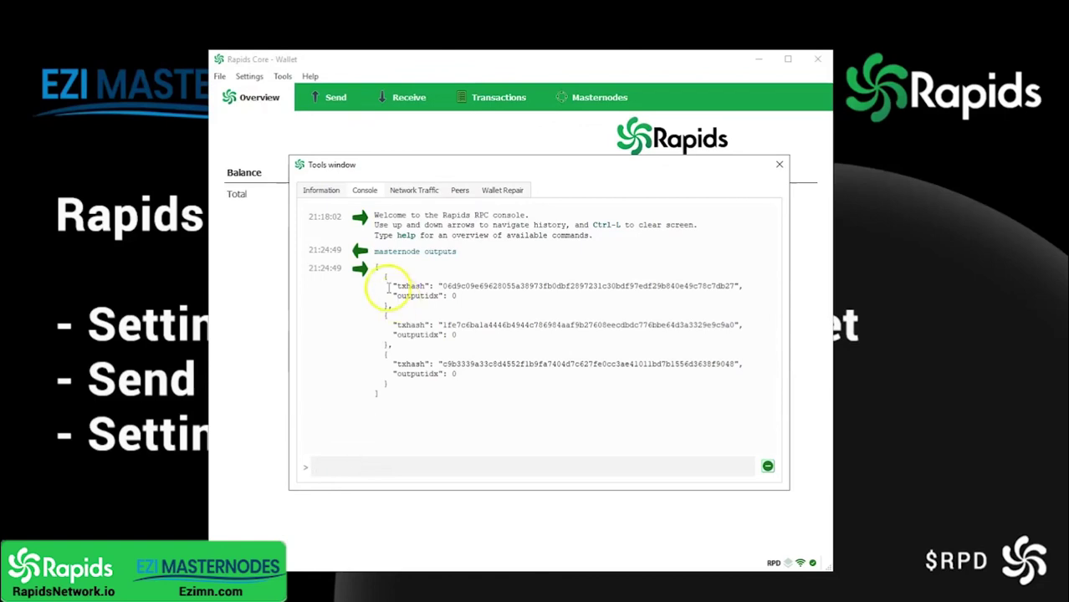
Copy the transaction hashes and output indexes of all masternode outputs from the console.
drag(375, 268, 396, 313)
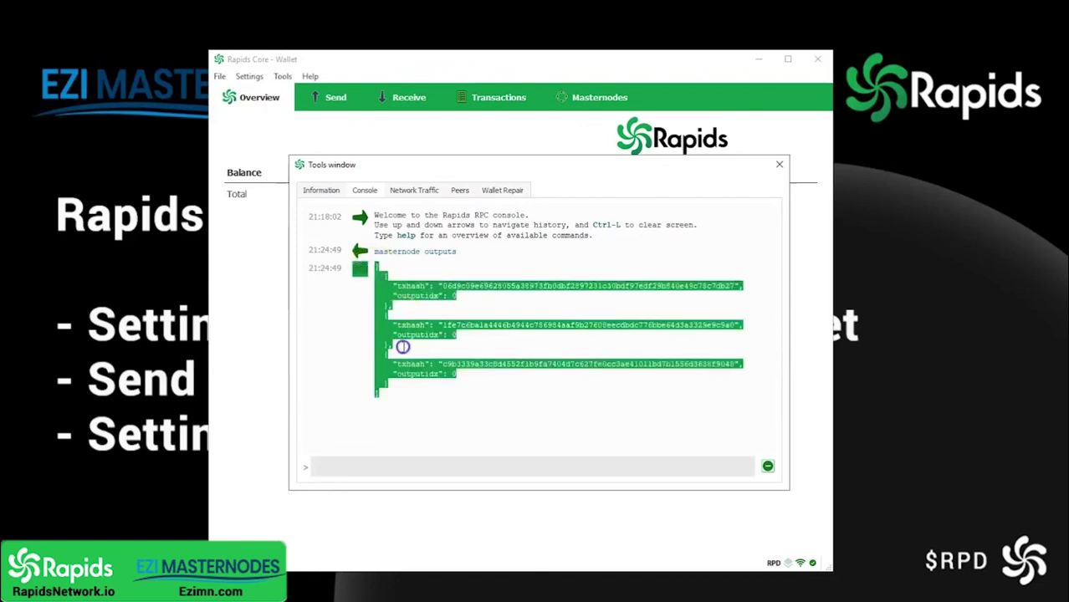
click(408, 393)
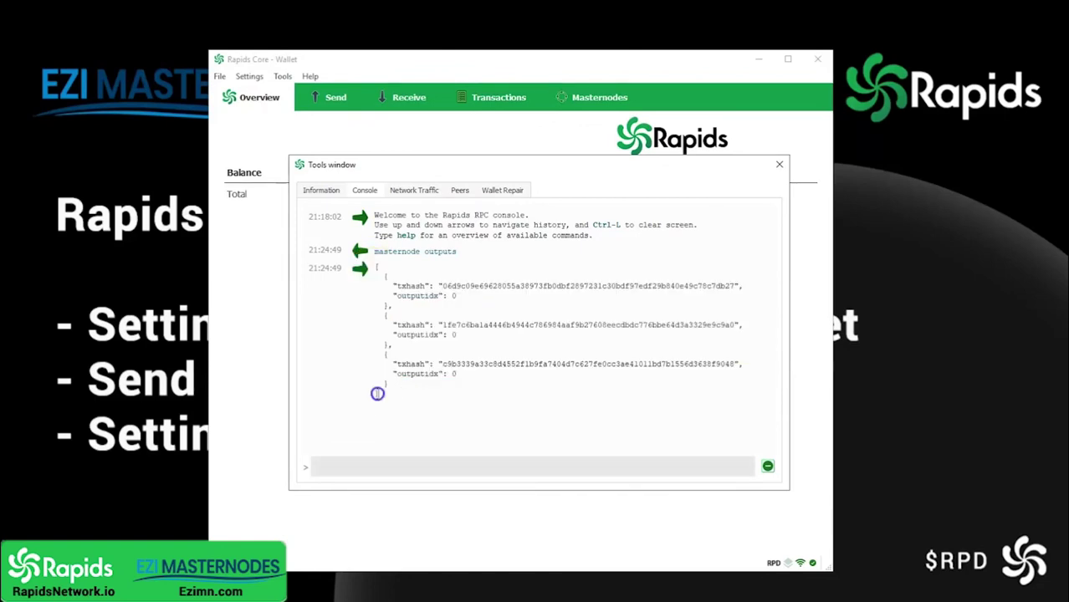
drag(377, 393, 385, 283)
right_click(385, 283)
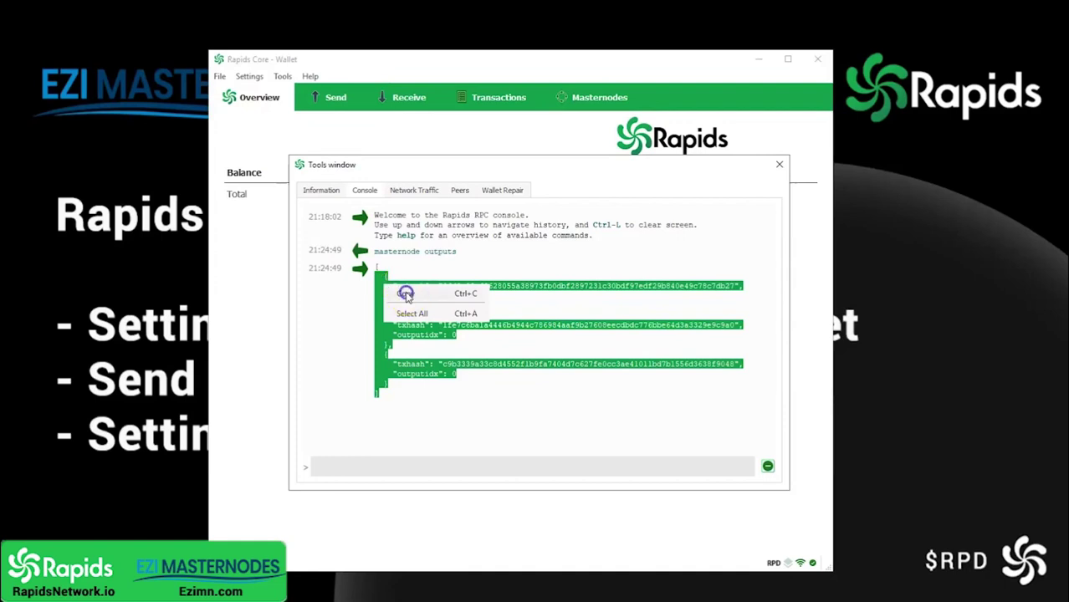
click(405, 295)
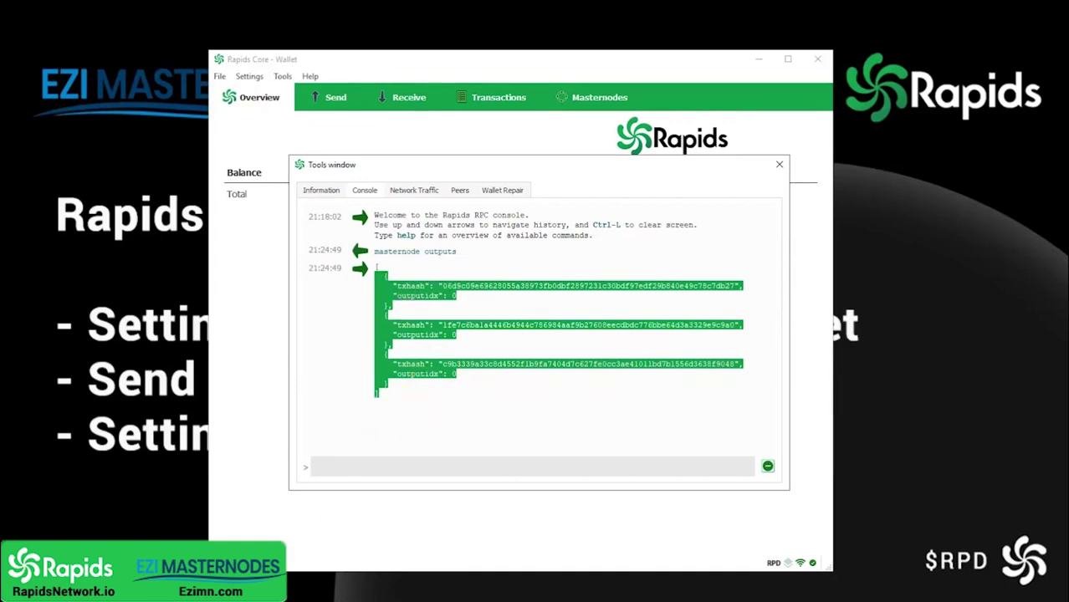
Create a new text document on the desktop and paste the copied masternode outputs into it in Notepad.
right_click(274, 454)
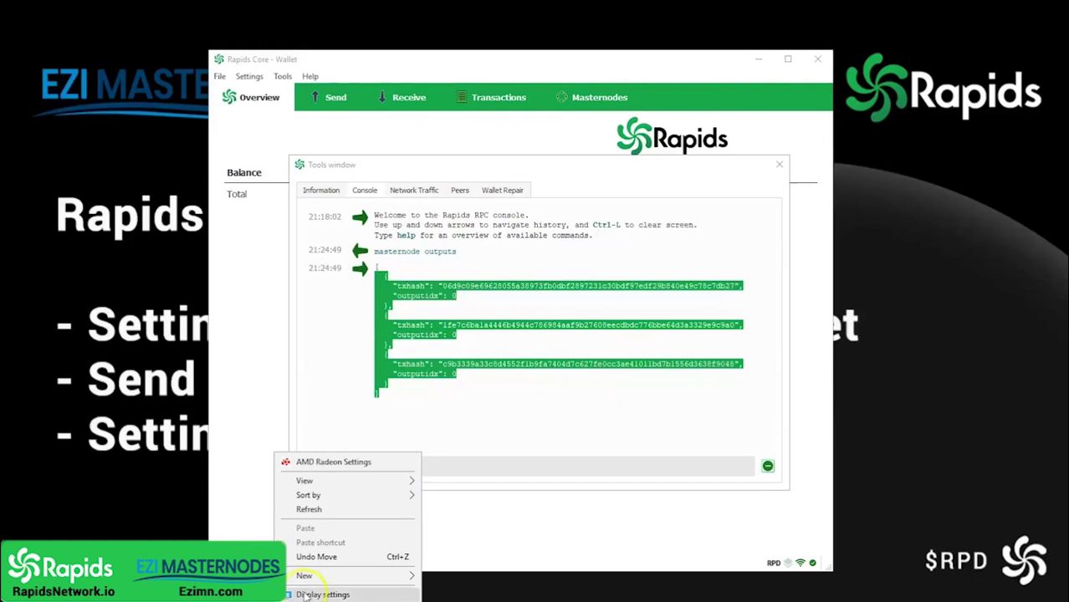
mouse_move(407, 575)
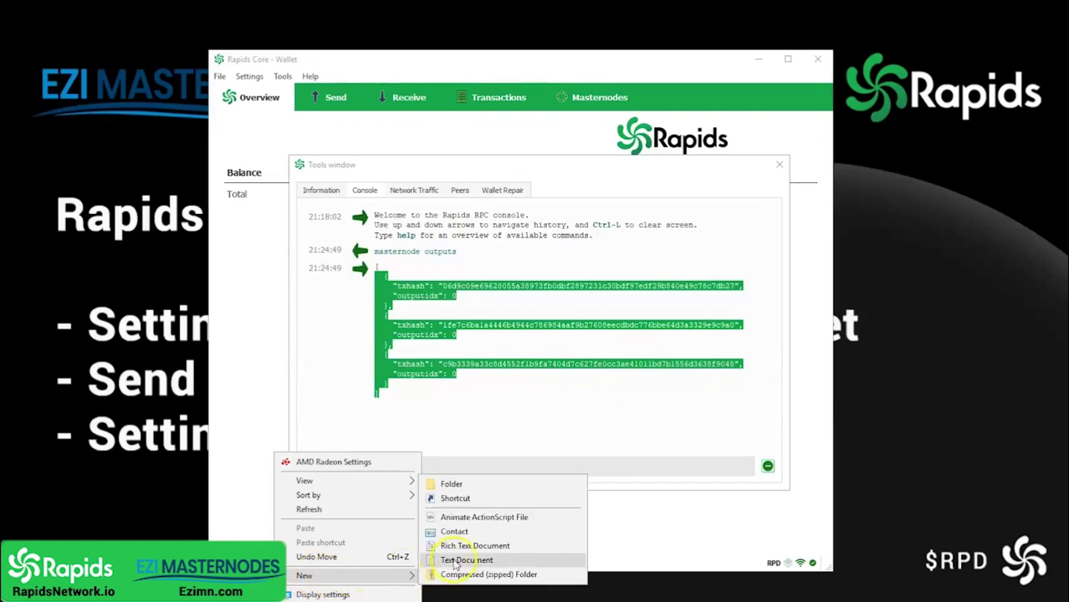
click(454, 558)
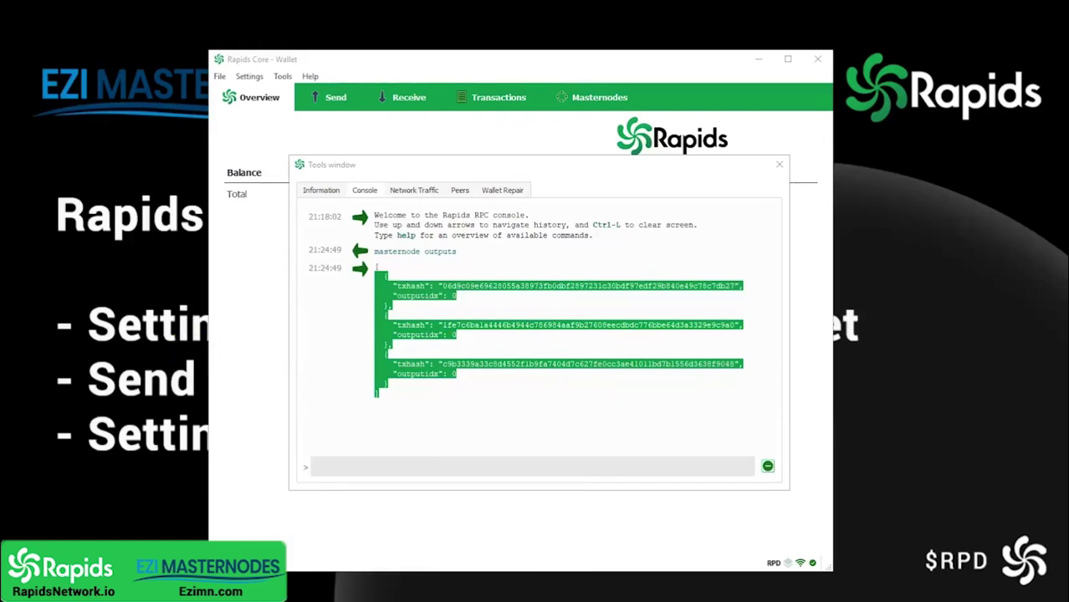
key(alt+Tab)
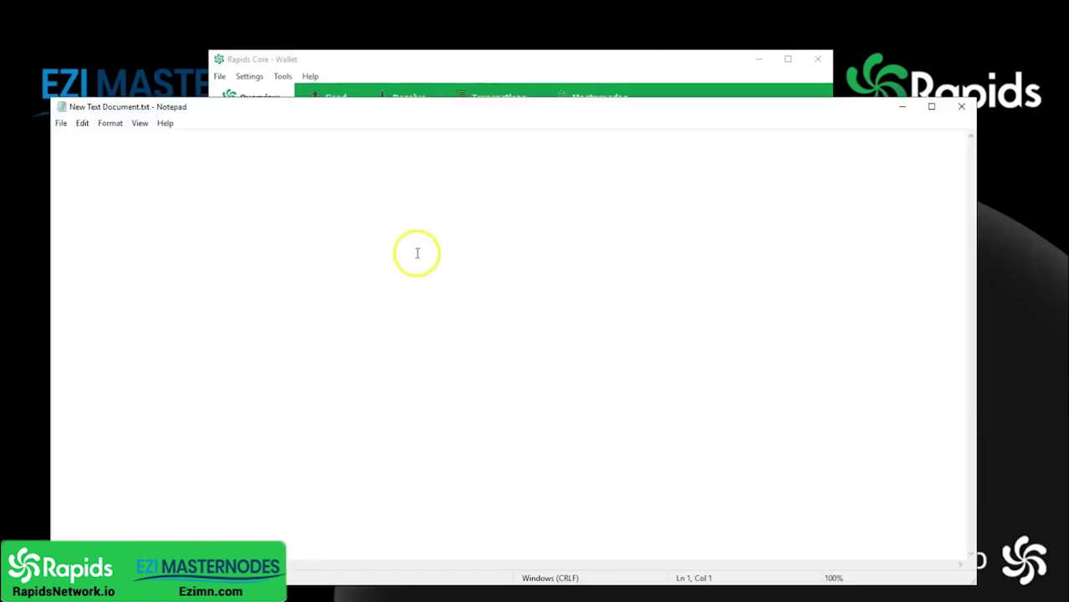
right_click(142, 159)
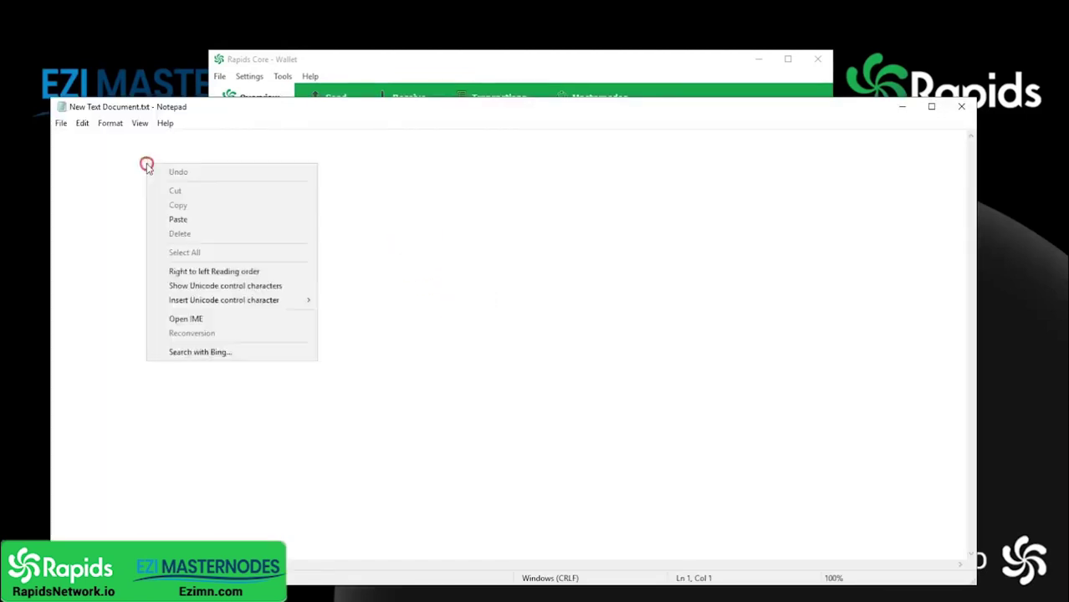
click(185, 218)
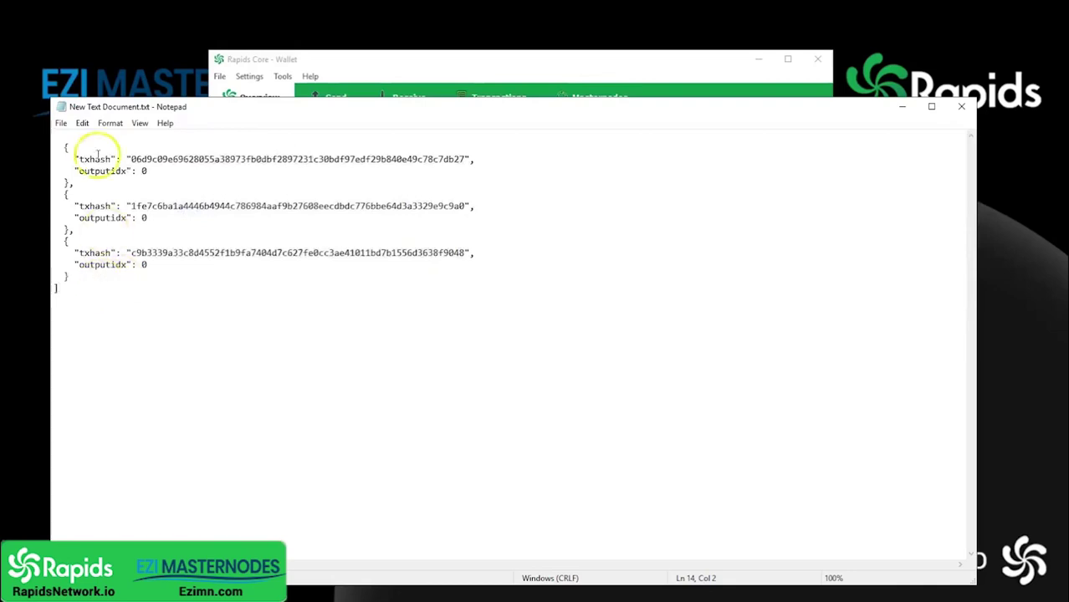
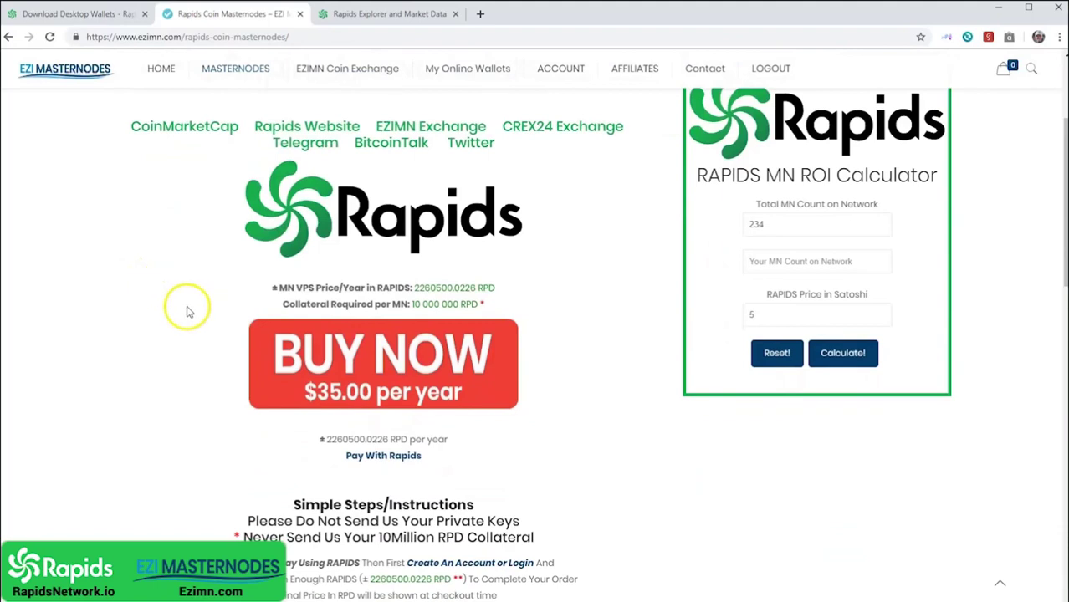
On the EZI Masternodes site, add the RAPIDS MasterNode VPS to the cart and proceed to the checkout's Collateral TX Id and Output field.
click(203, 310)
click(372, 361)
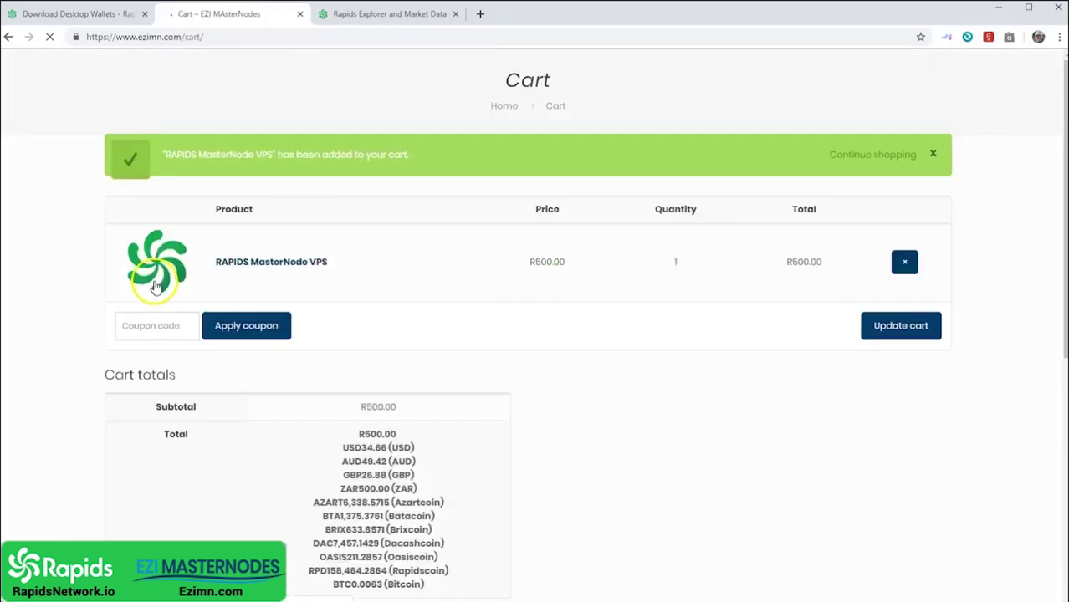
scroll(565, 365, down, 4)
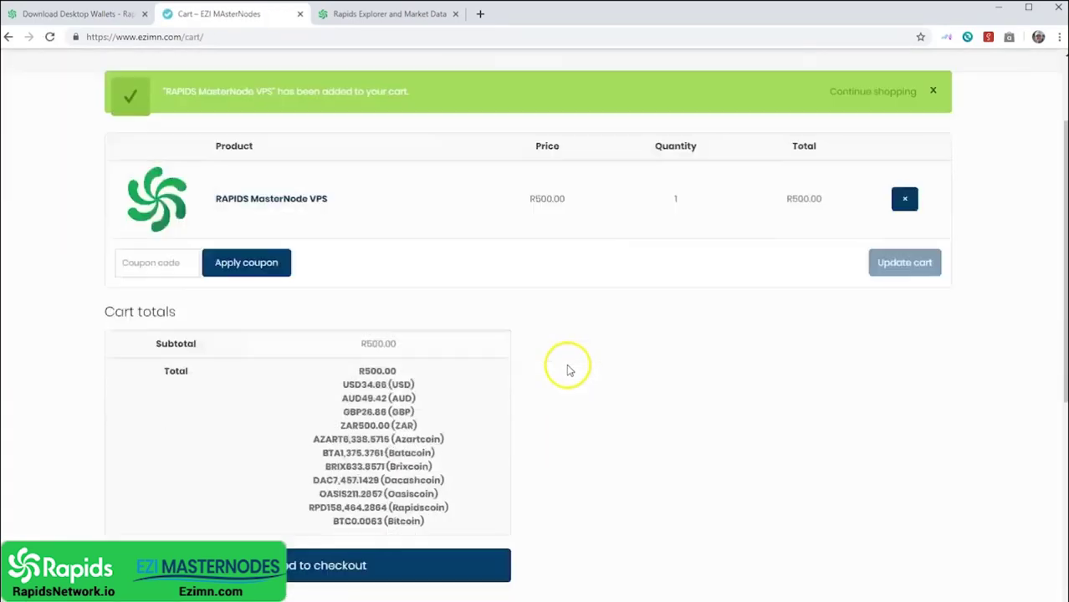
scroll(585, 316, up, 3)
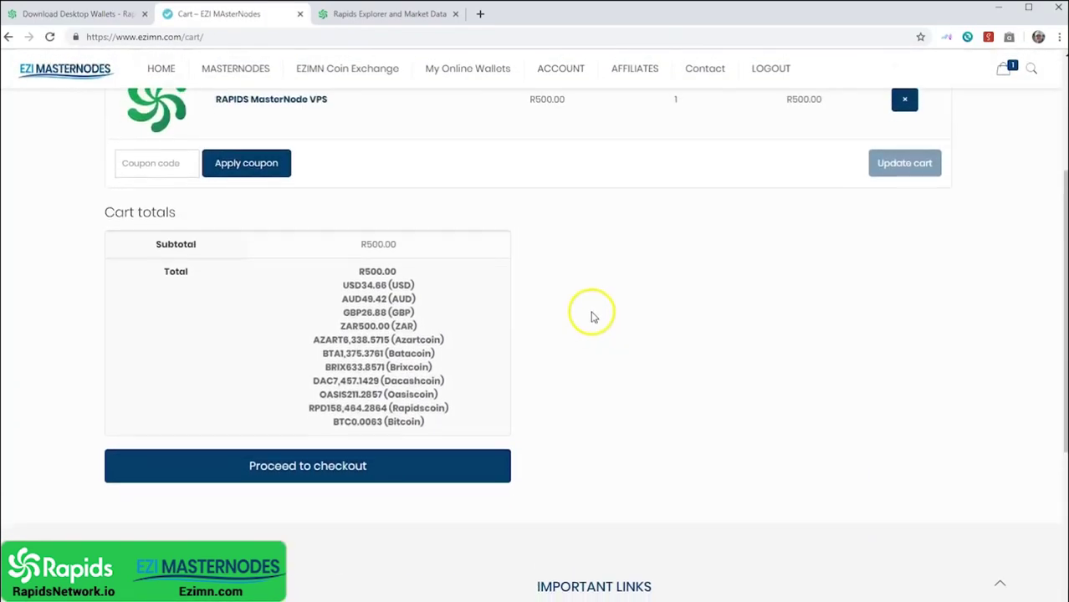
scroll(306, 461, down, 1)
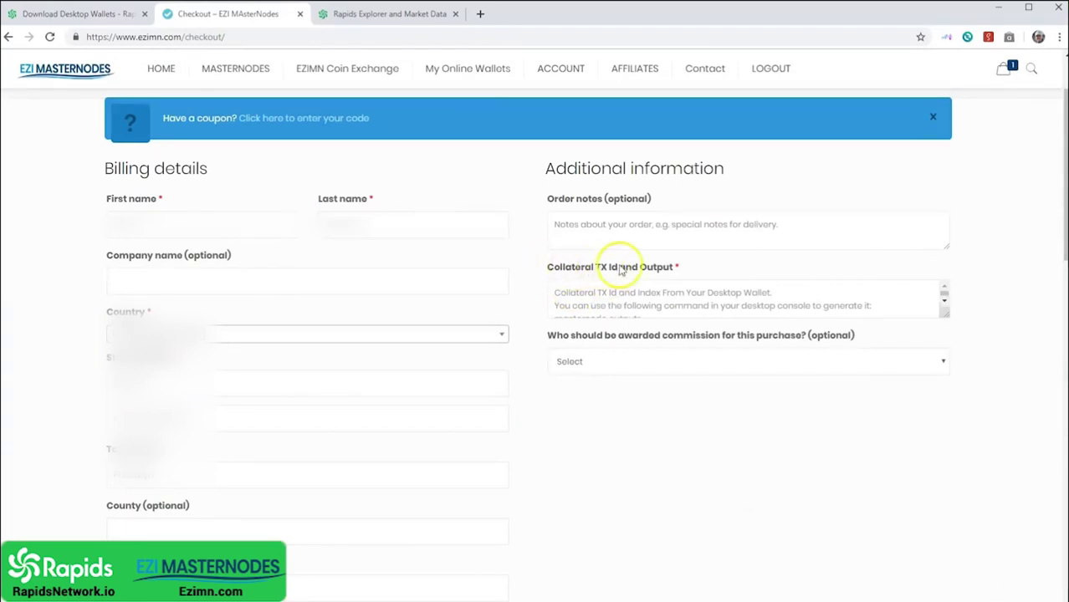
click(555, 293)
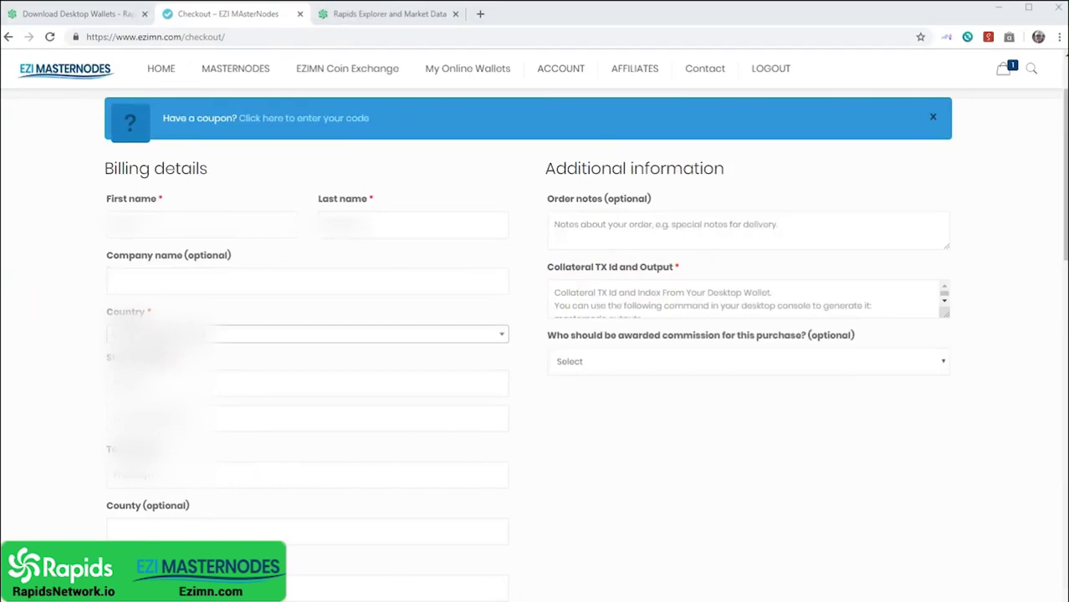
Copy the first masternode output's txhash and outputidx from the Notepad document into the checkout's Collateral TX Id and Output field.
key(alt+Tab)
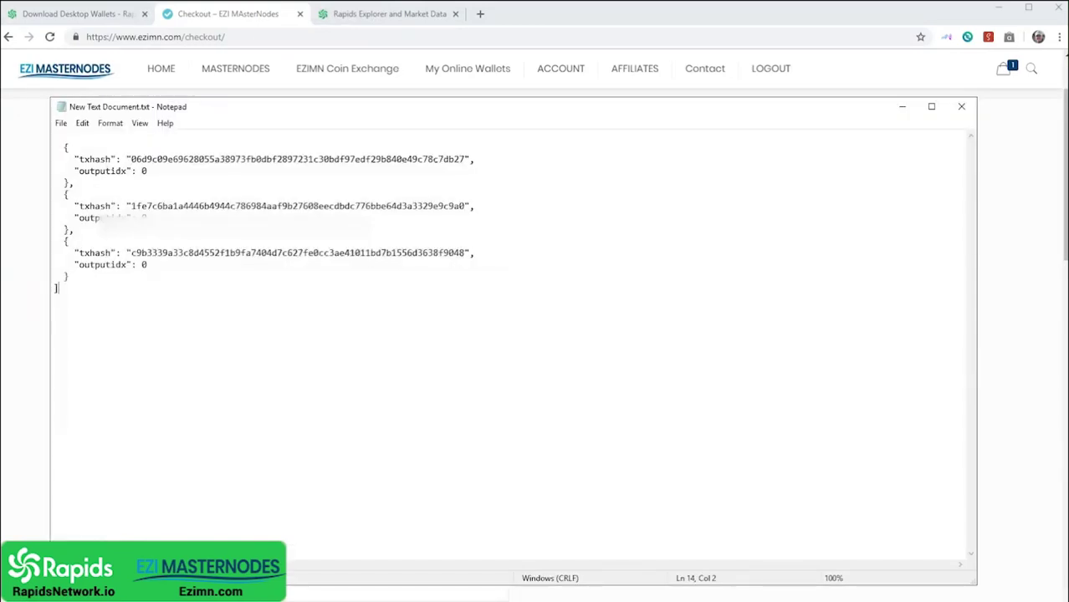
click(74, 158)
drag(78, 158, 150, 171)
key(ctrl+c)
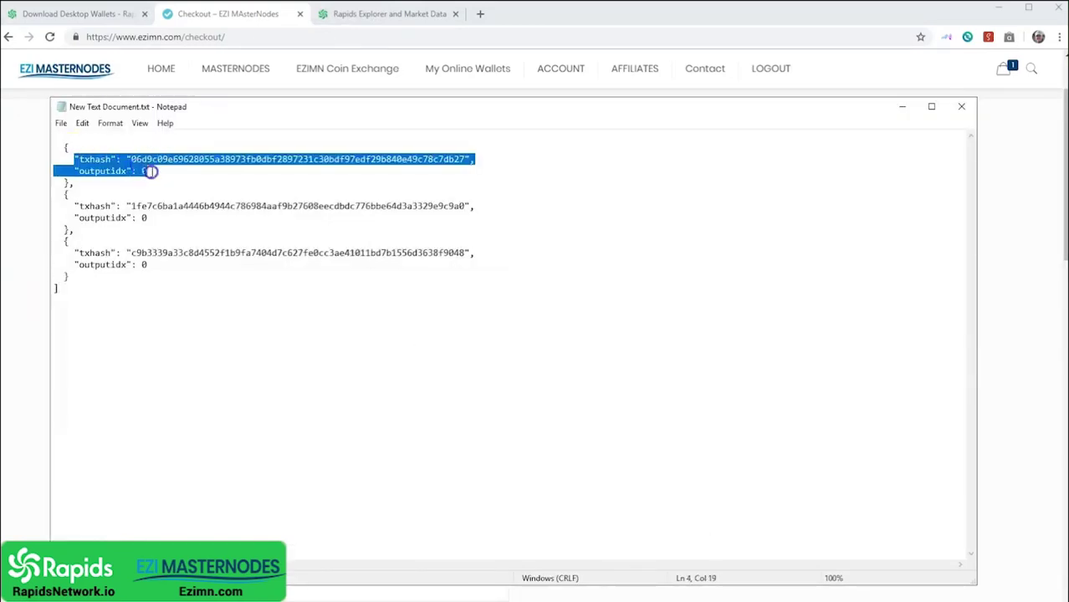
right_click(121, 161)
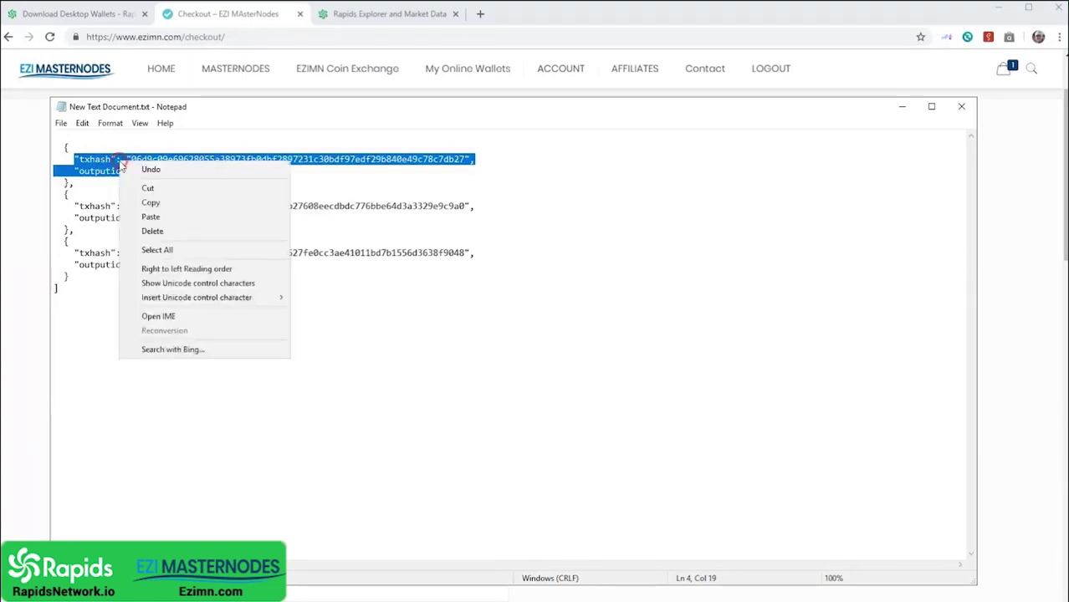
click(151, 203)
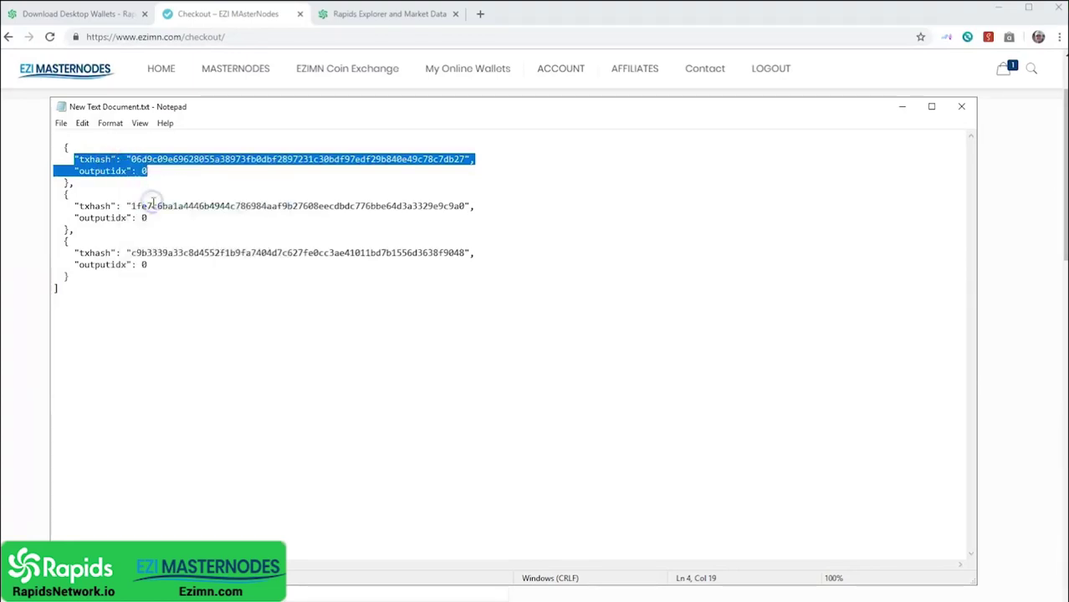
click(902, 106)
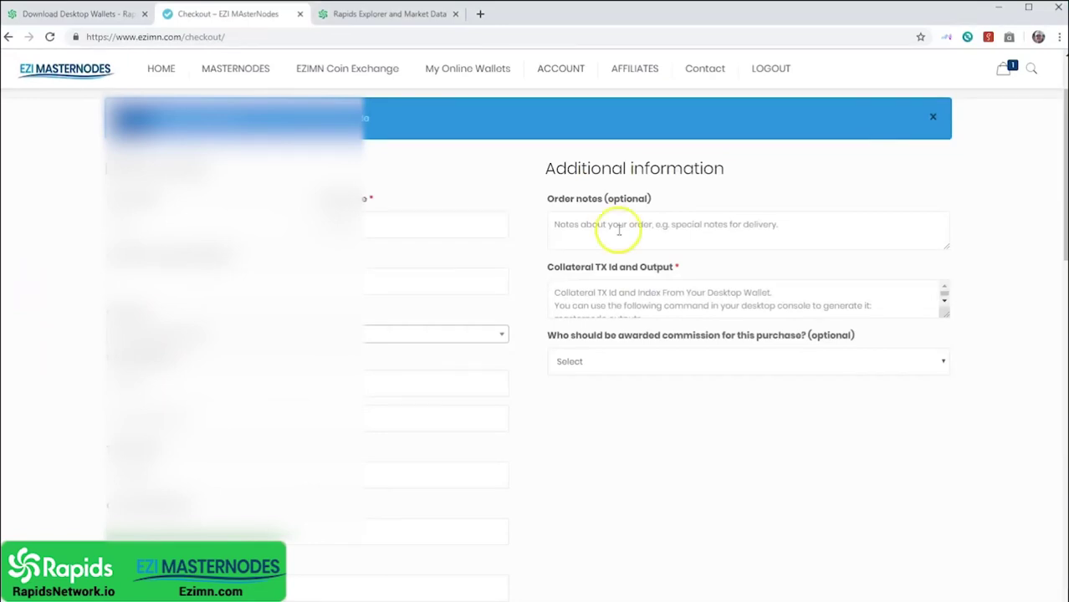
click(573, 289)
key(ctrl+v)
Agree to the website's storage and handling of data and place the order with Rapidscoin as the payment cryptocurrency.
scroll(498, 288, down, 1)
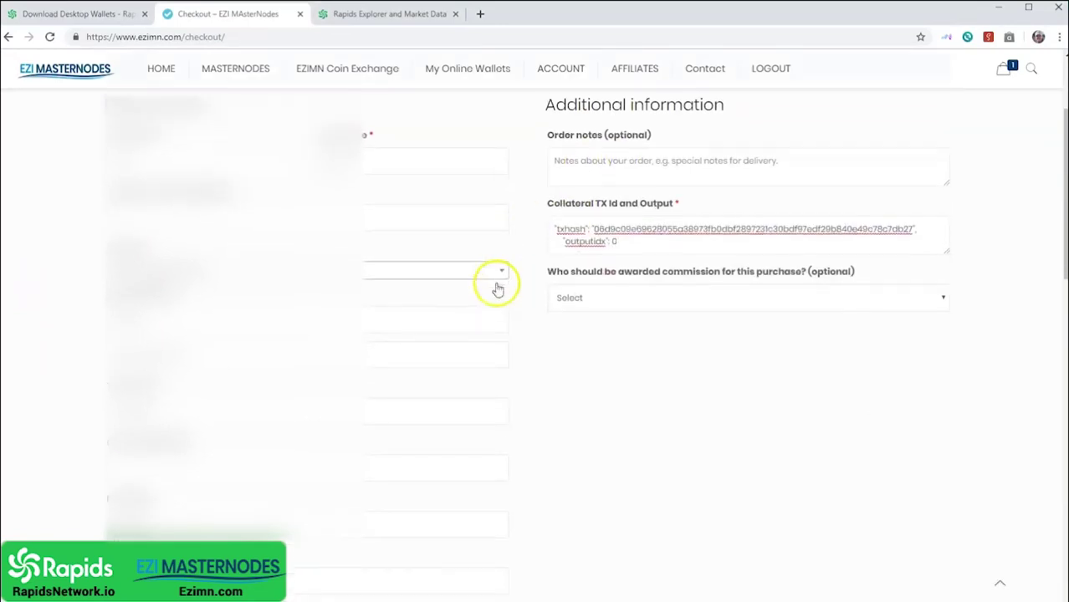
scroll(79, 285, down, 5)
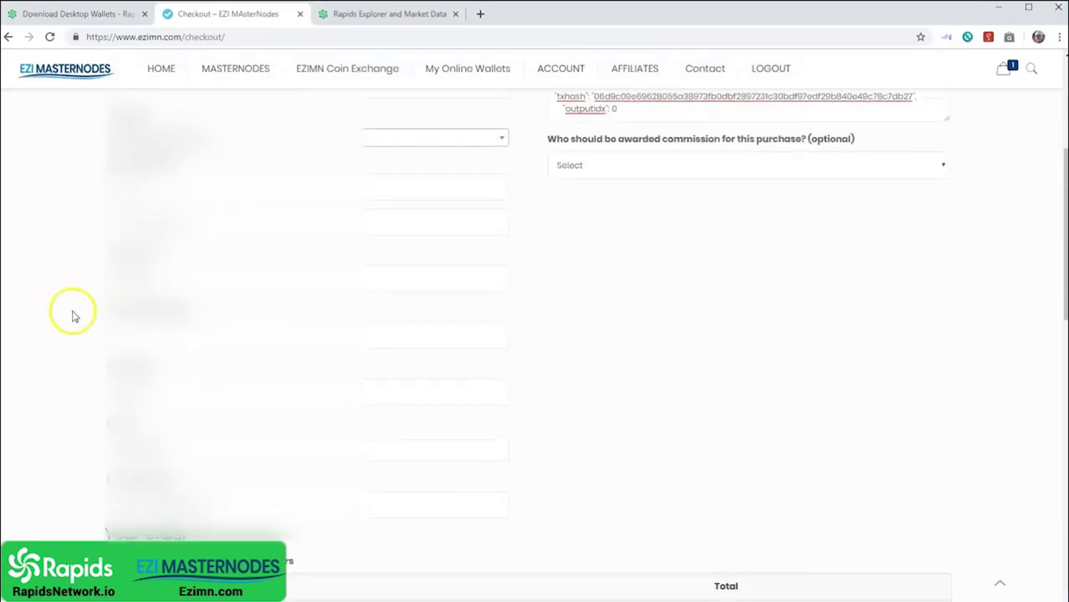
scroll(65, 292, down, 1)
scroll(69, 292, down, 1)
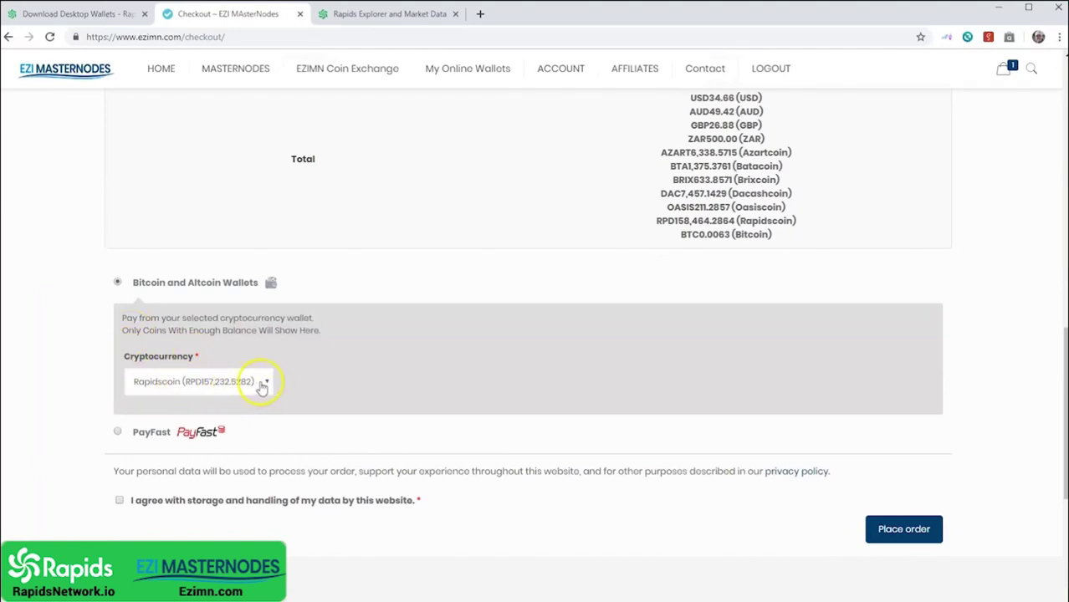
click(119, 500)
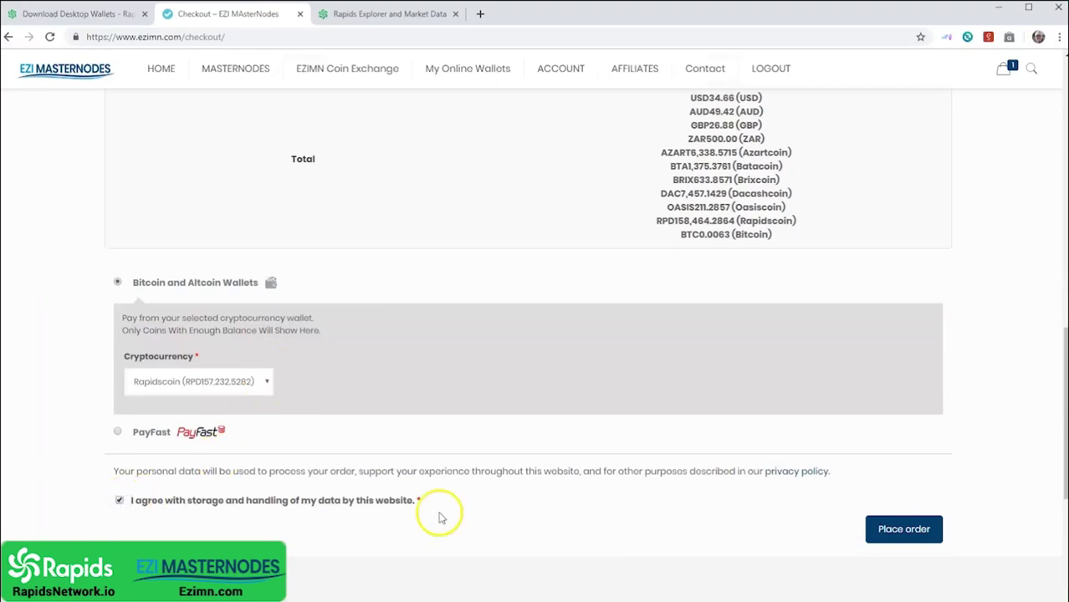
click(897, 531)
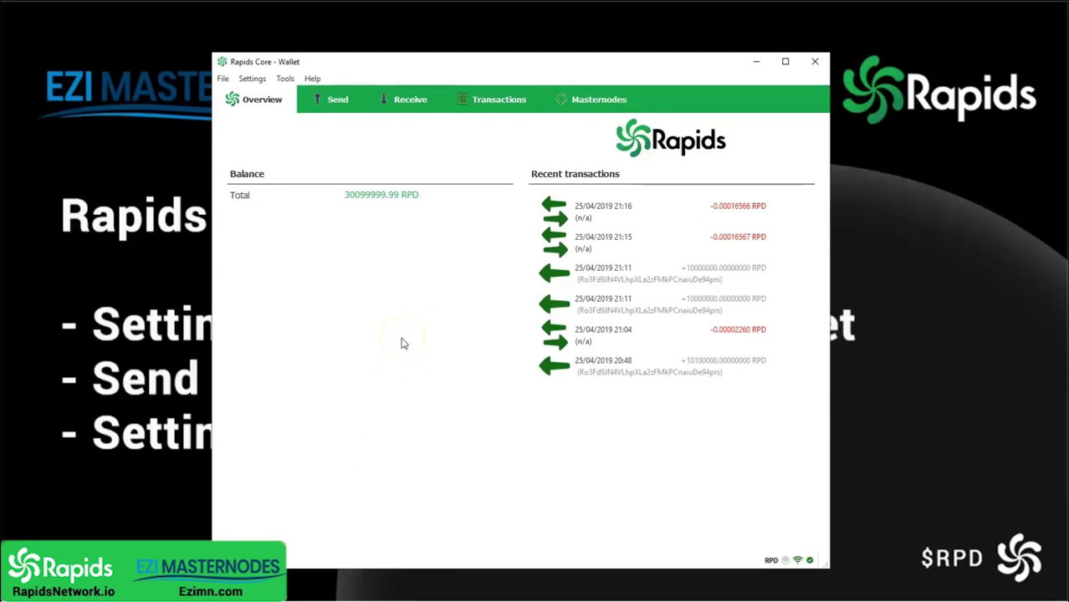
Open the EZI Masternodes order note e-mail in the mail app and copy the complete ezimn1 configuration line from it.
click(318, 578)
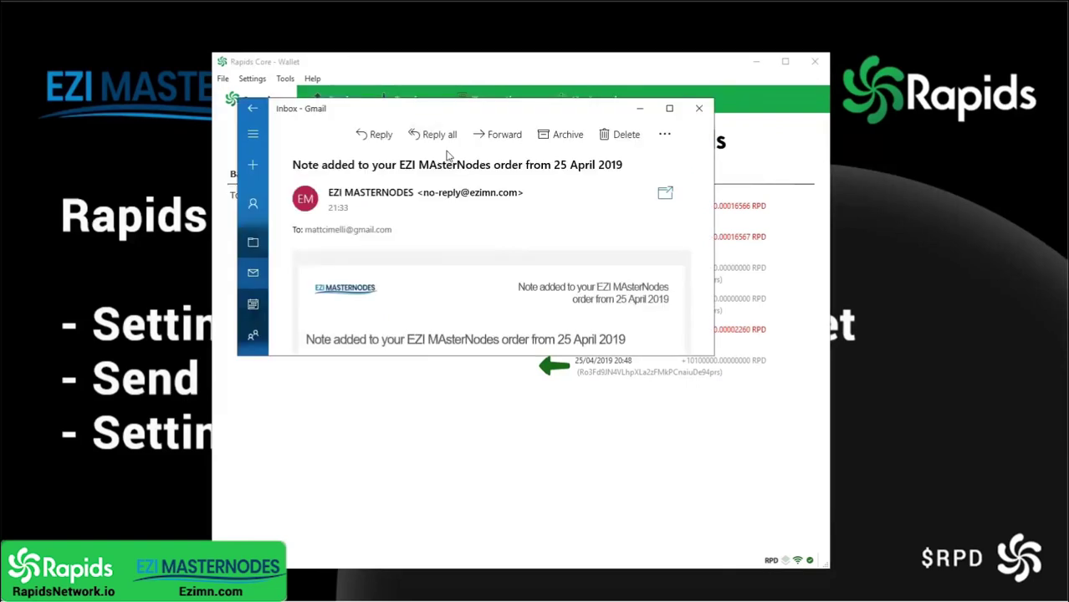
scroll(546, 280, down, 3)
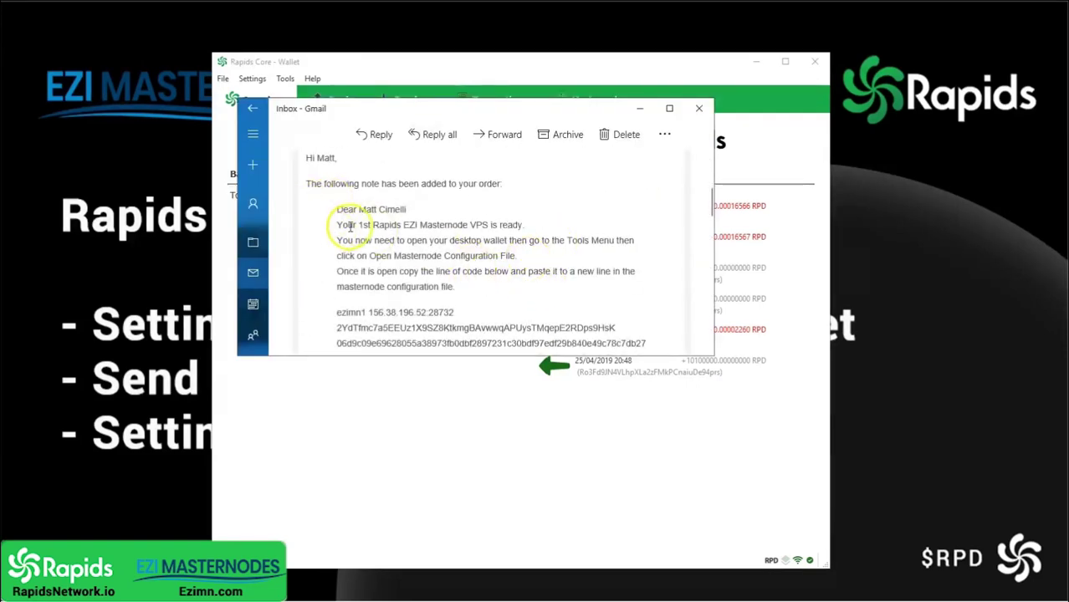
scroll(377, 232, down, 2)
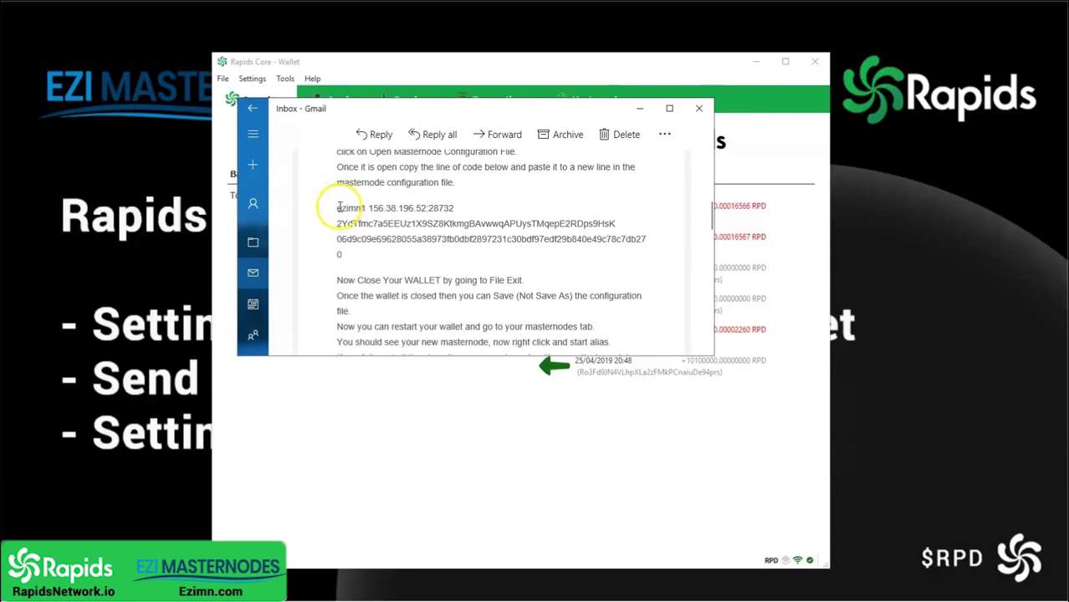
drag(338, 208, 344, 253)
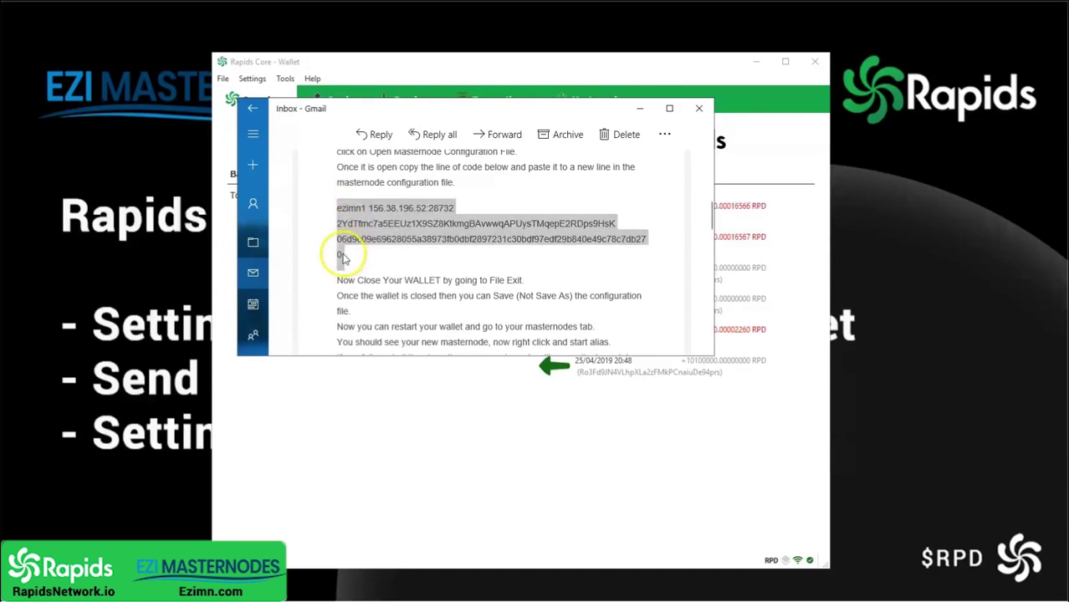
right_click(372, 240)
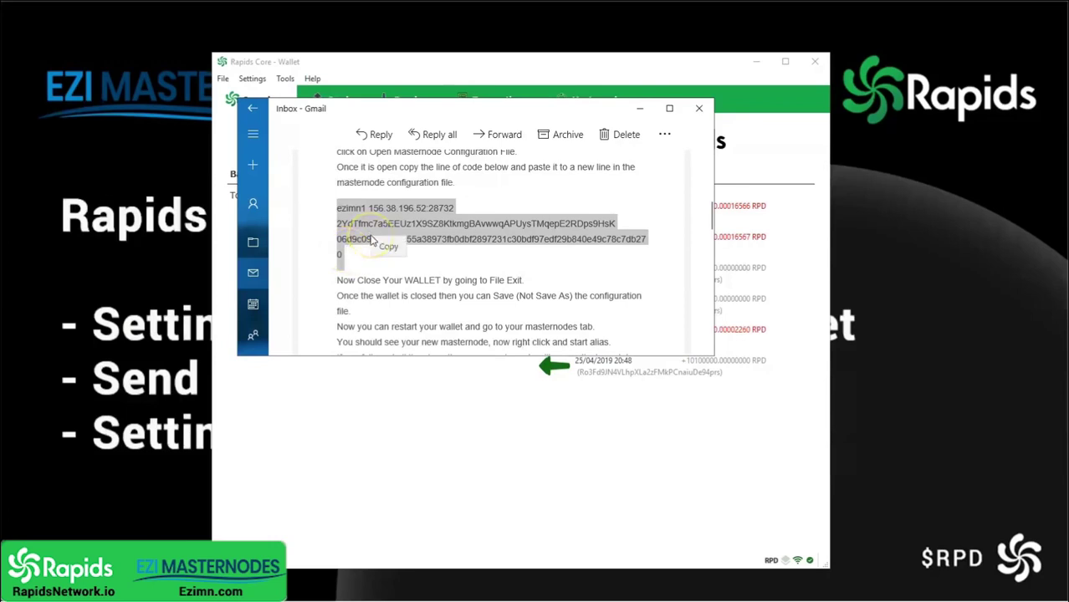
click(384, 251)
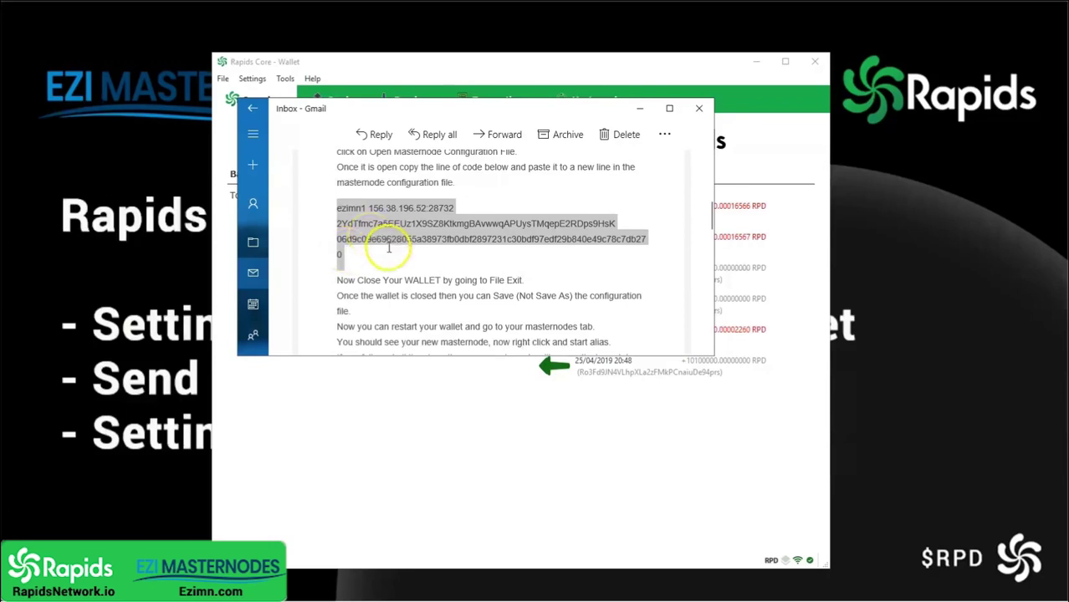
click(641, 109)
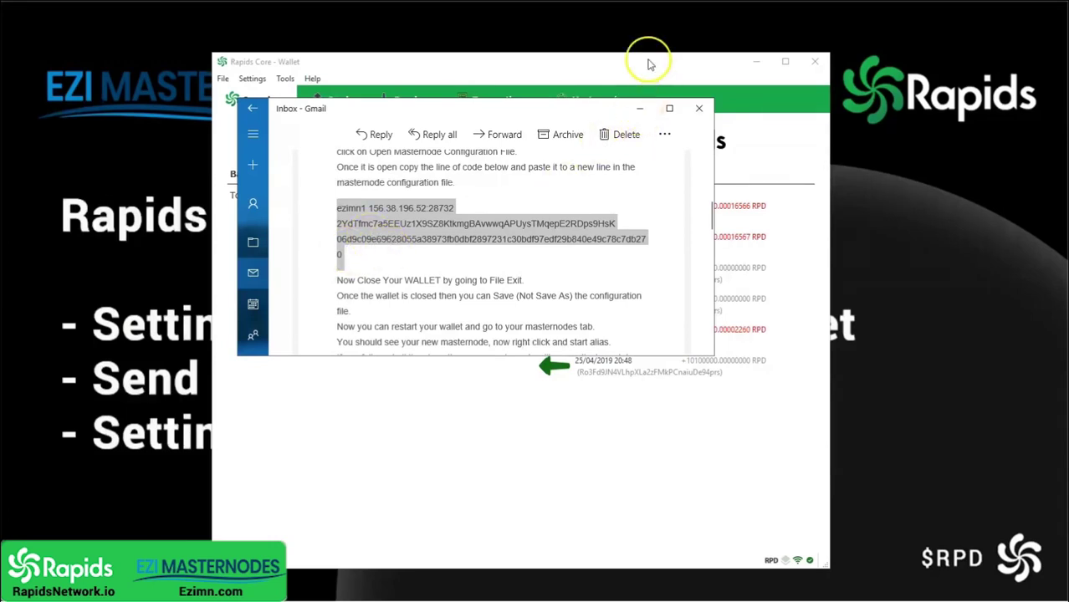
Open the wallet's masternode configuration file and paste the ezimn1 line with its masternode private key below the example.
click(285, 79)
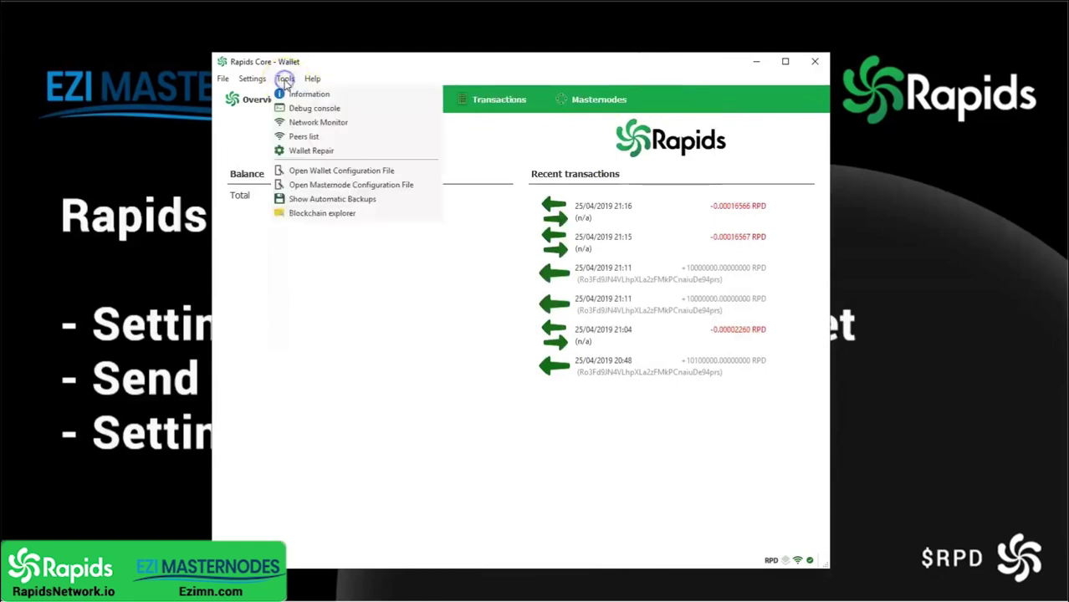
click(312, 185)
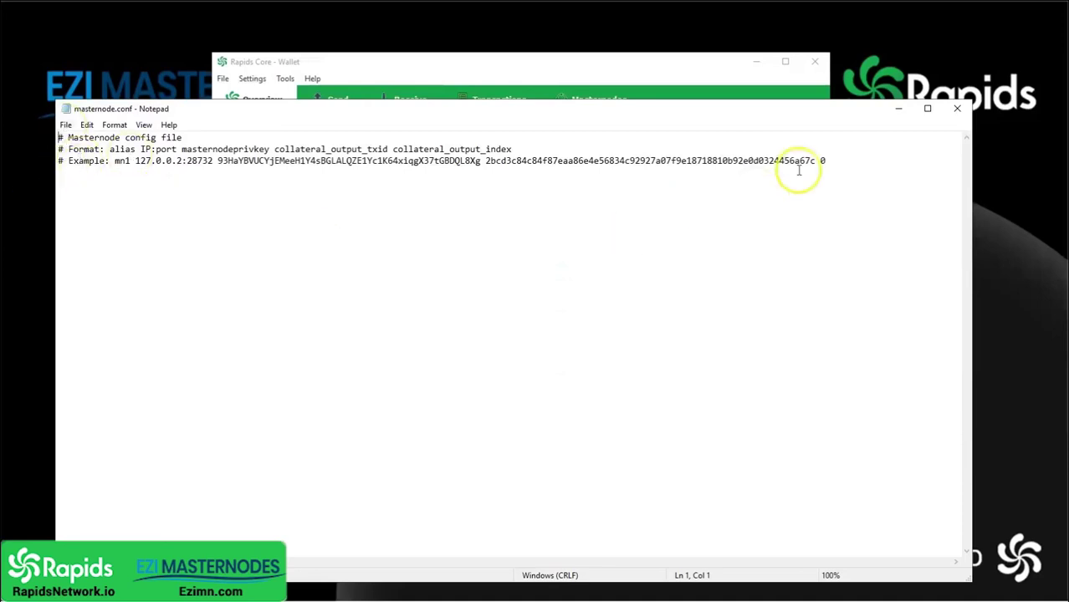
click(833, 160)
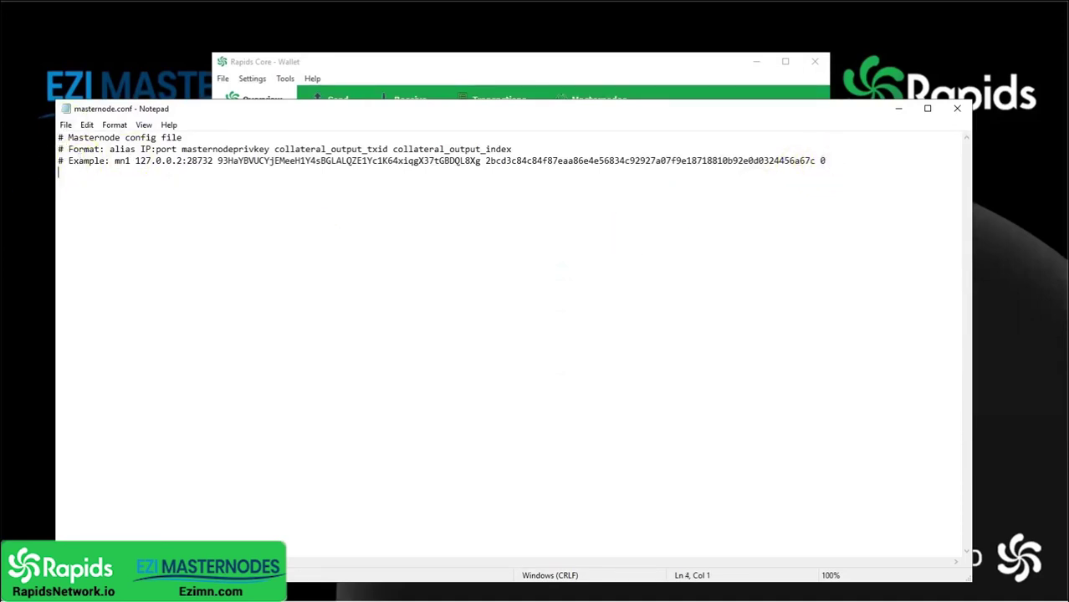
right_click(65, 183)
click(95, 237)
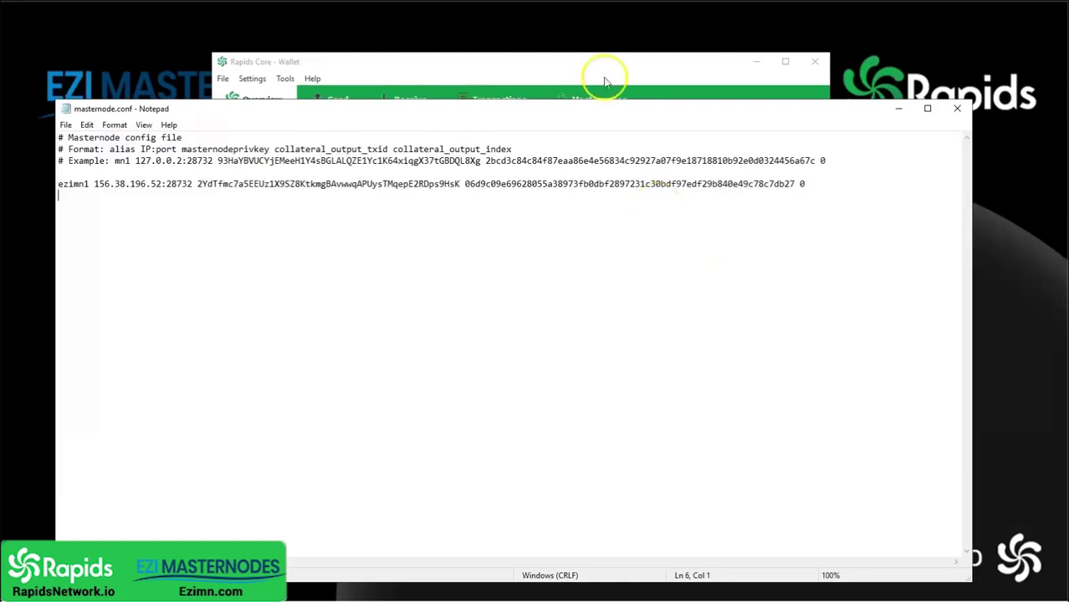
Add the ezimn2 and ezimn3 configuration lines, including their masternode private keys, on new lines below ezimn1 in masternode.conf.
key(ctrl+v)
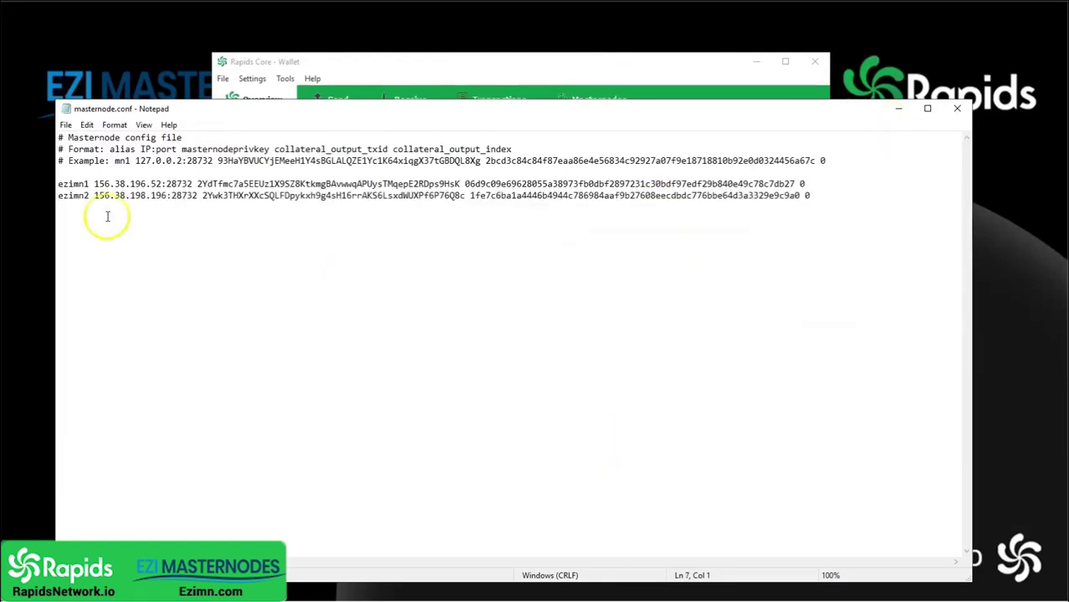
right_click(65, 205)
click(108, 260)
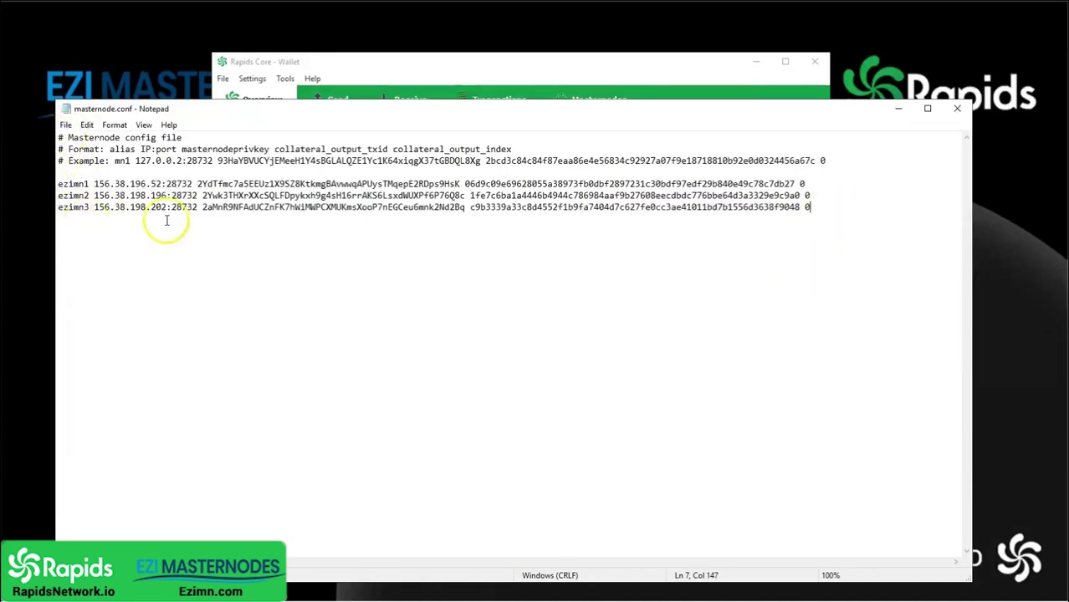
Switch to the Rapids Core wallet and exit it, leaving masternode.conf open.
click(416, 63)
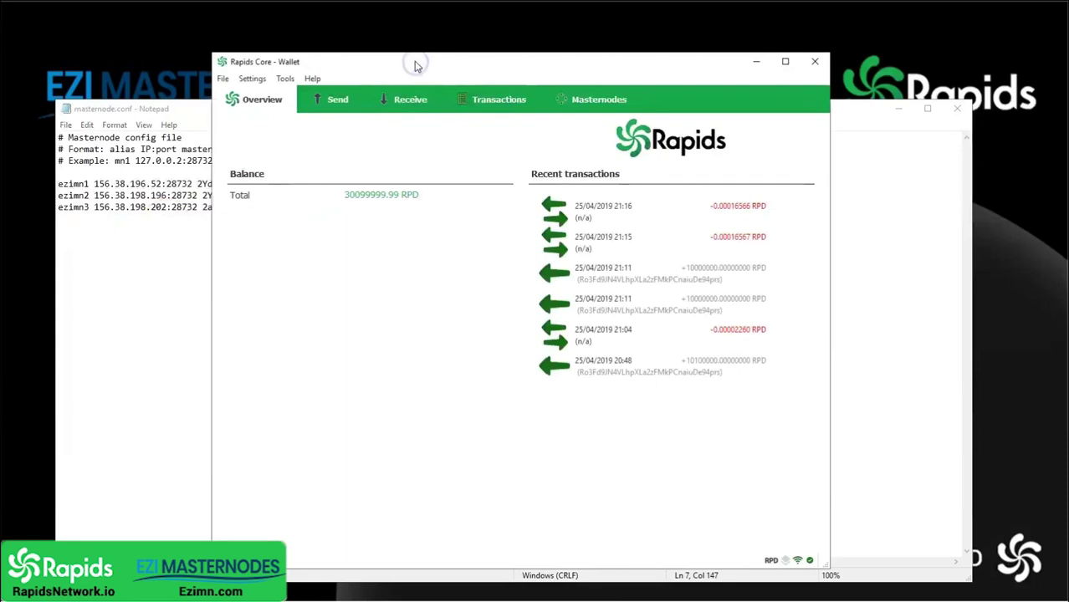
click(223, 79)
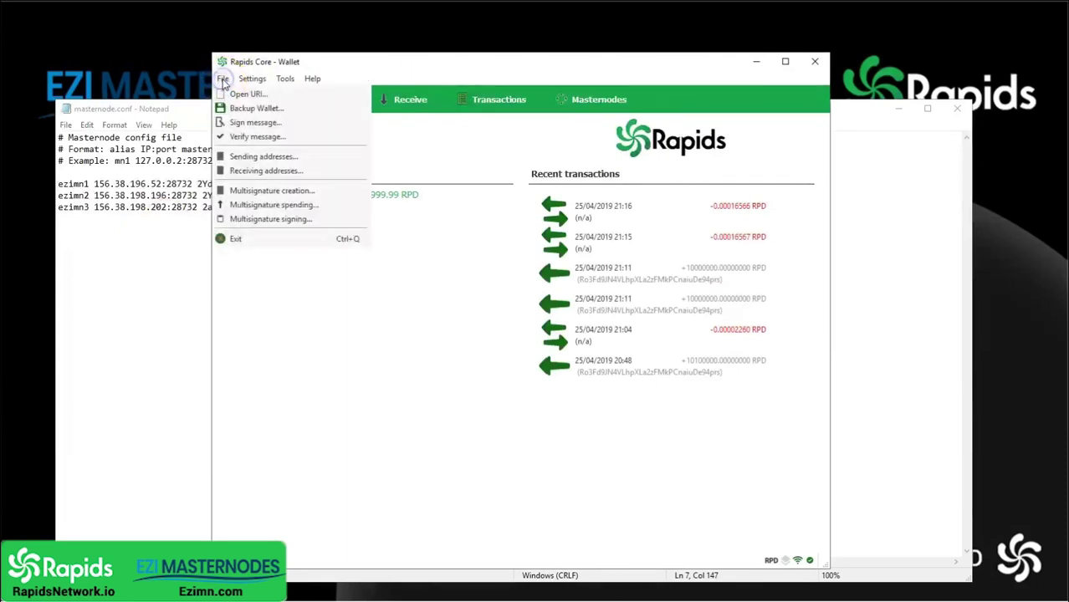
click(235, 238)
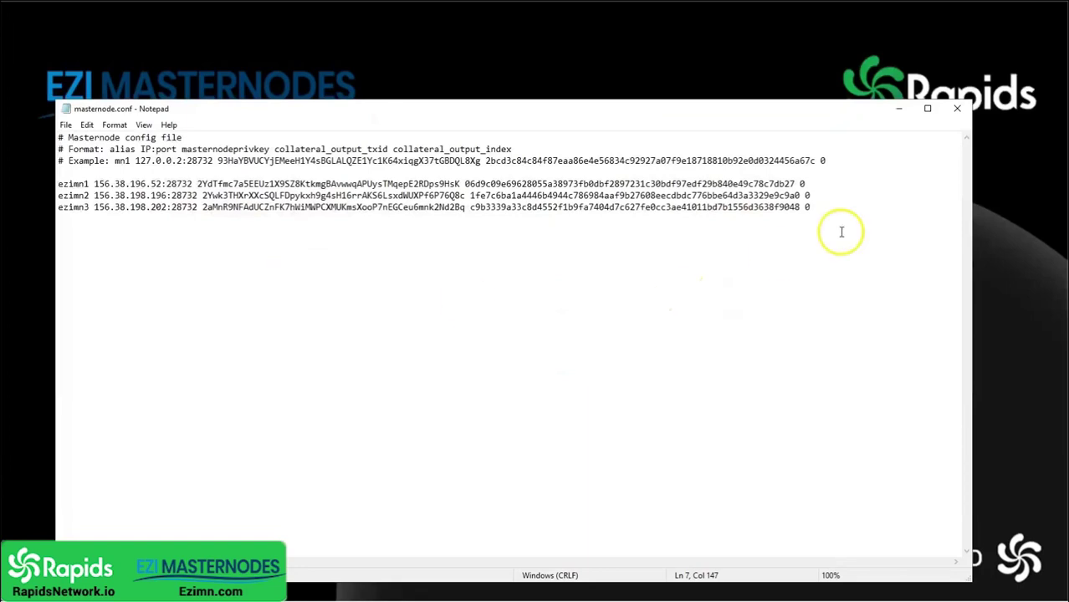
Save masternode.conf under its existing name and close Notepad.
click(65, 125)
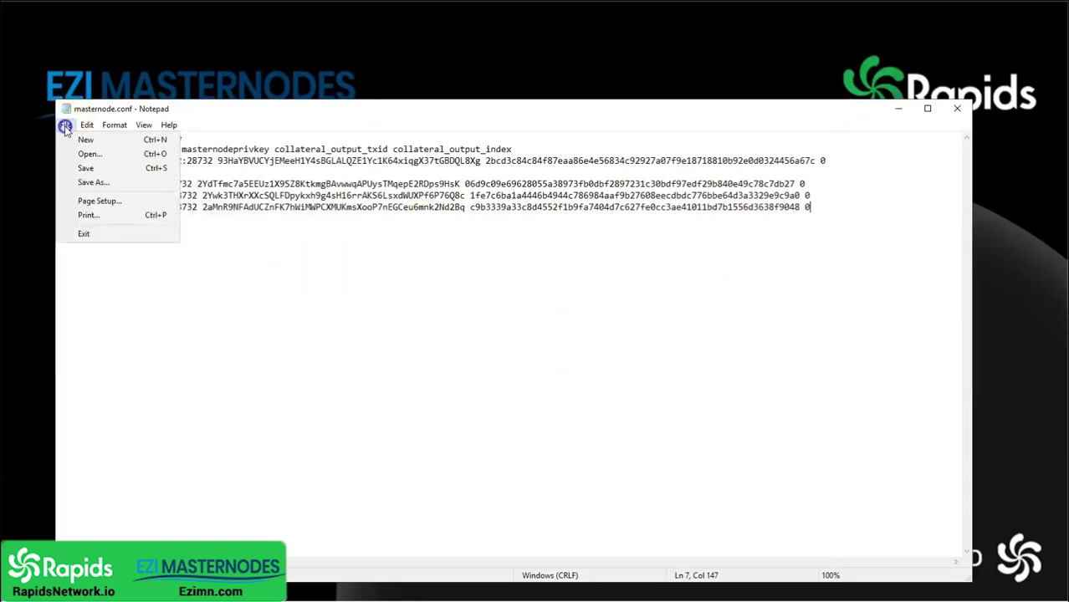
click(83, 170)
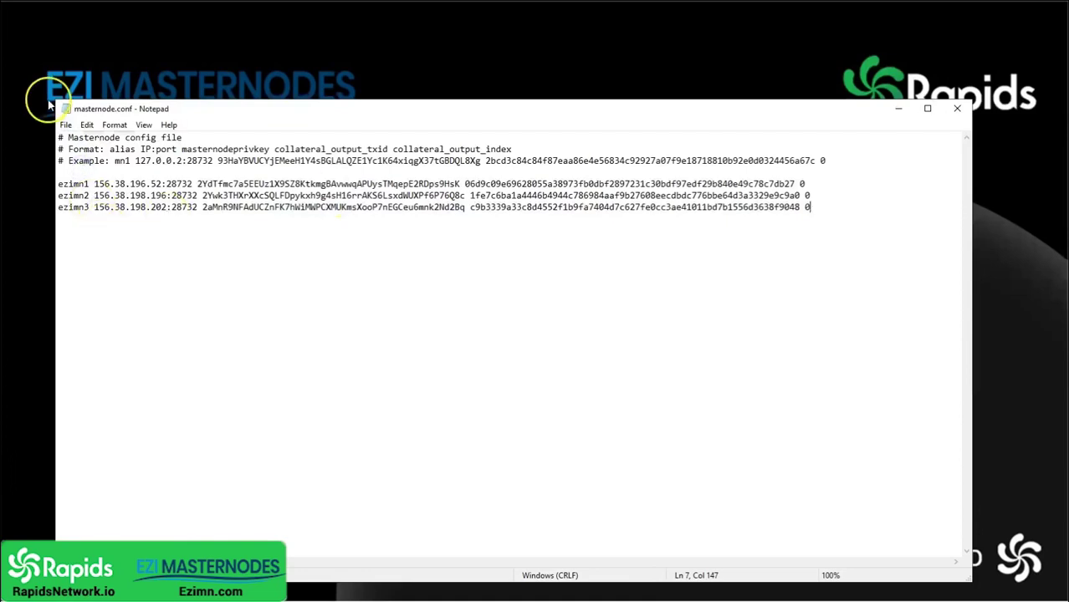
click(957, 108)
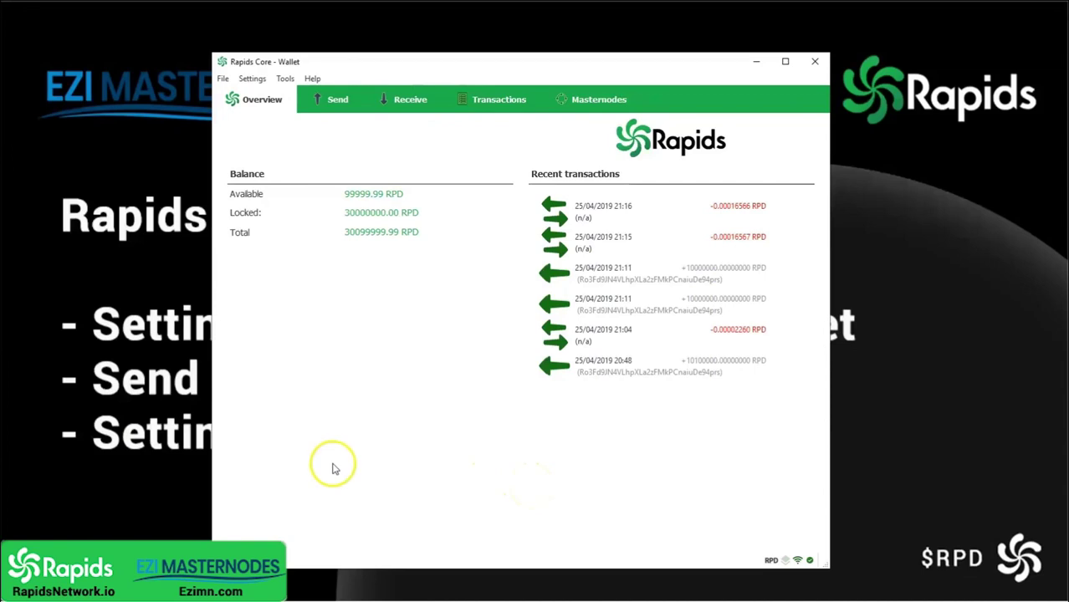
Start the ezimn1 masternode alias in the restarted Rapids Core wallet, confirm the start and return to the wallet overview.
click(595, 99)
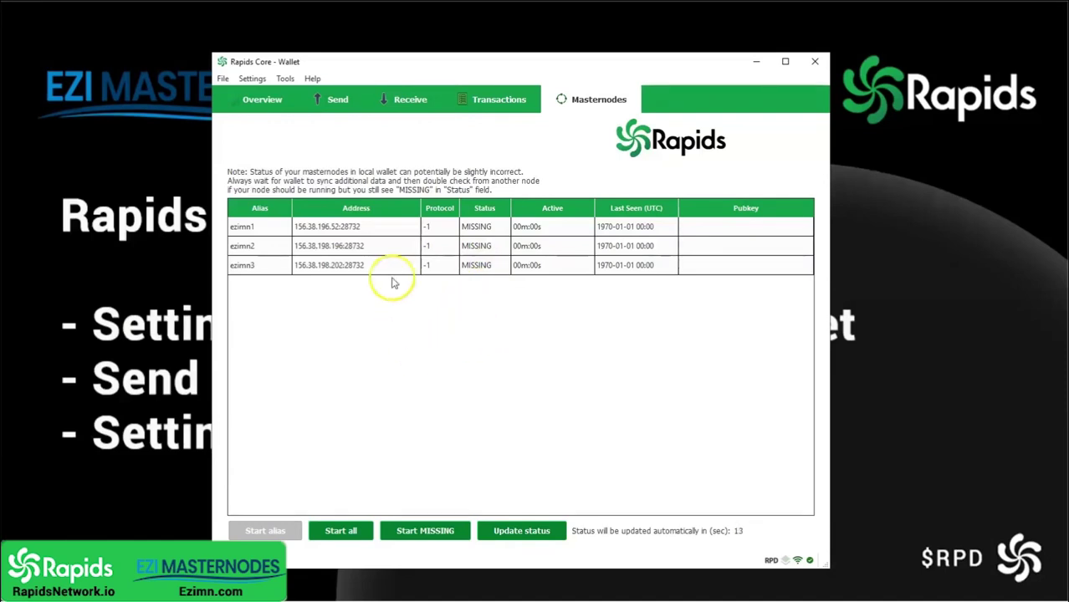
right_click(336, 228)
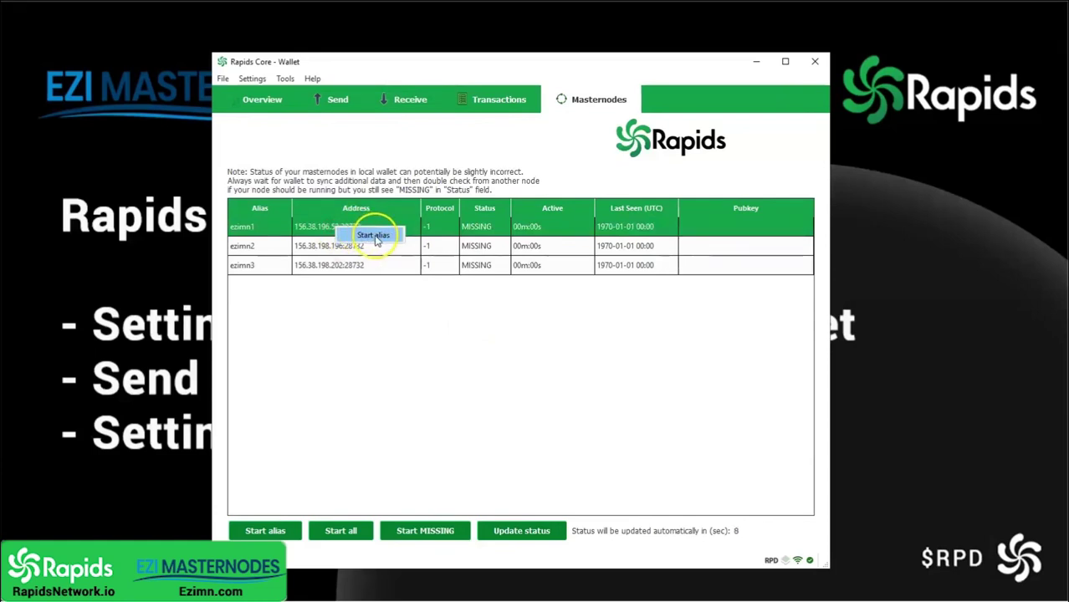
click(374, 236)
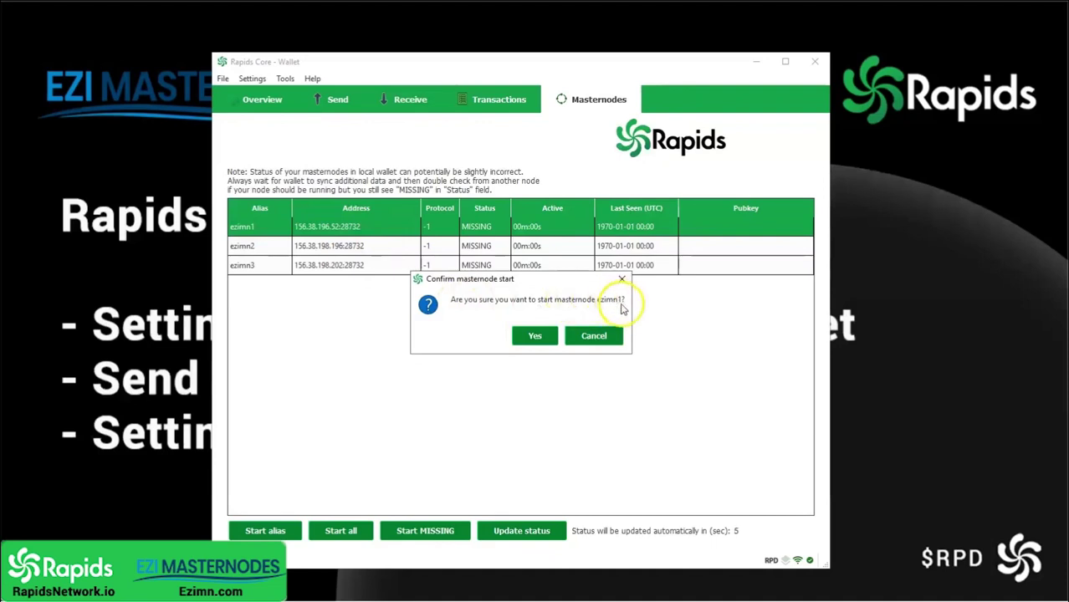
click(535, 336)
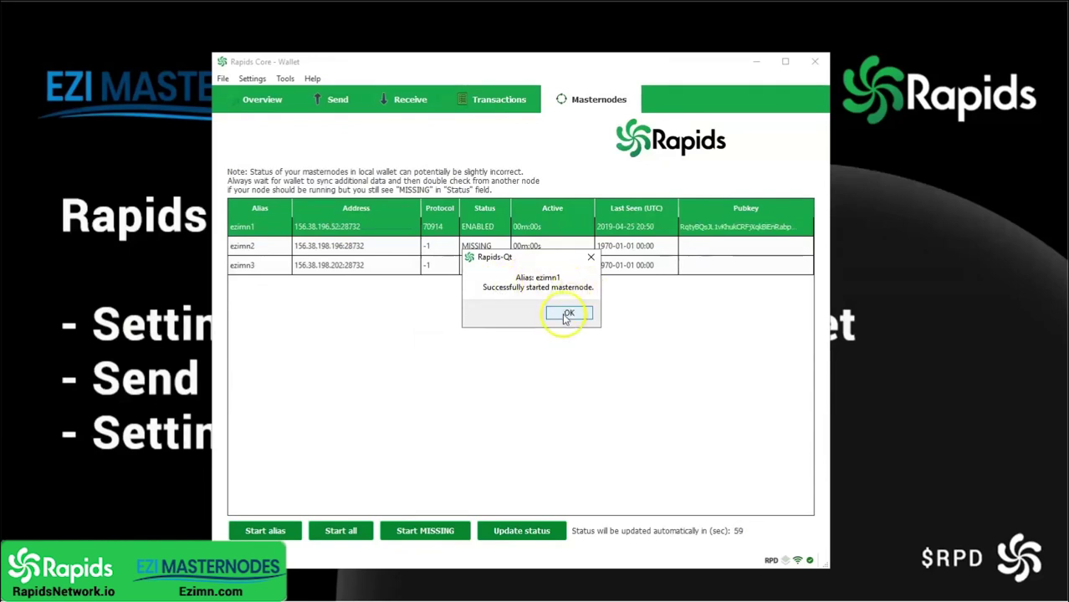
click(567, 315)
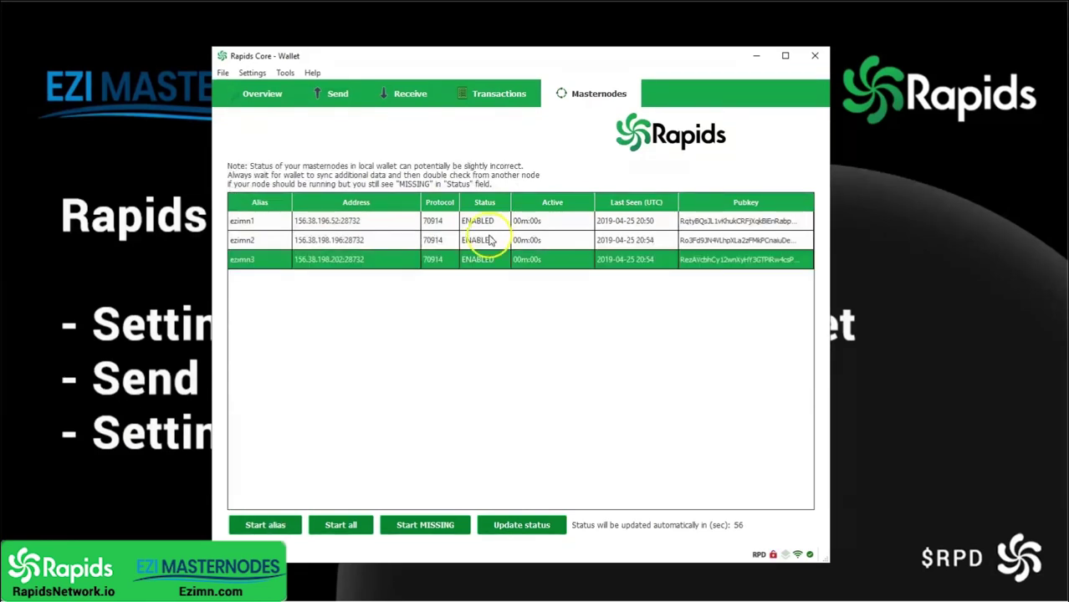
click(258, 93)
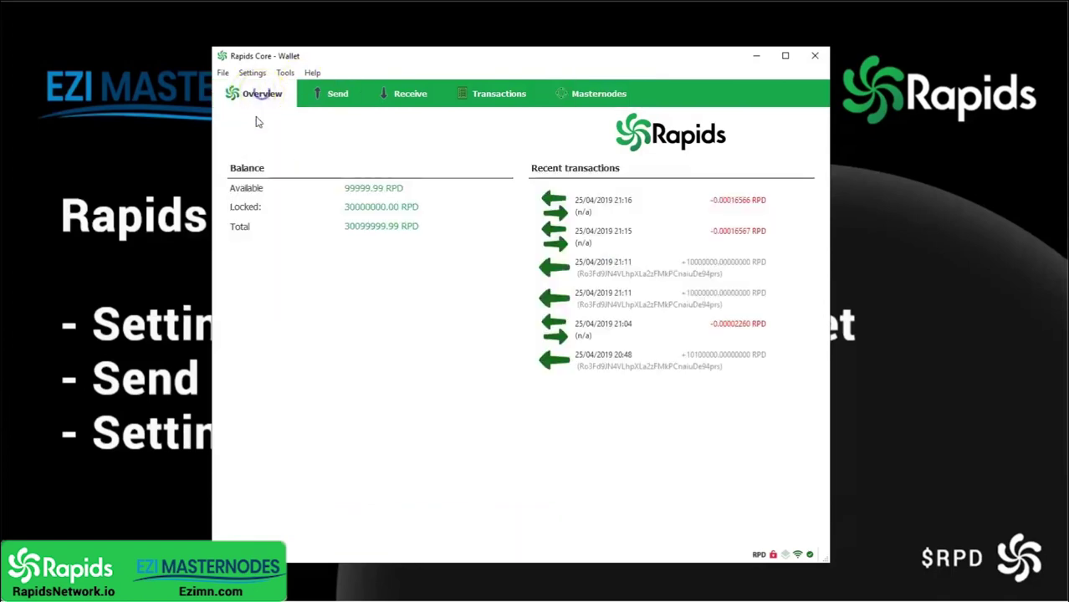